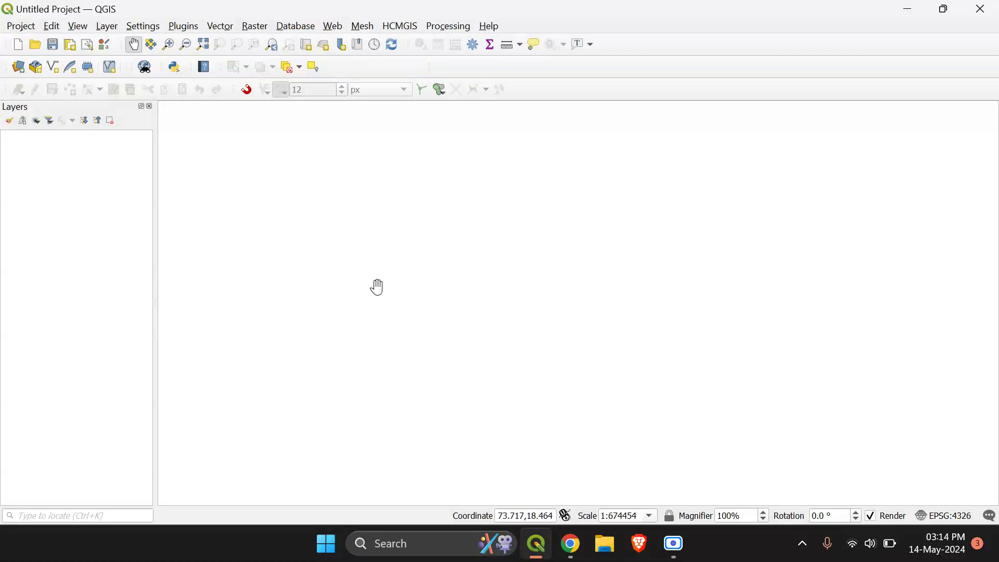
Load the DEM file cdne43h.tif into the project as a raster layer.
{"action": "left_click", "coordinate": [19, 69]}
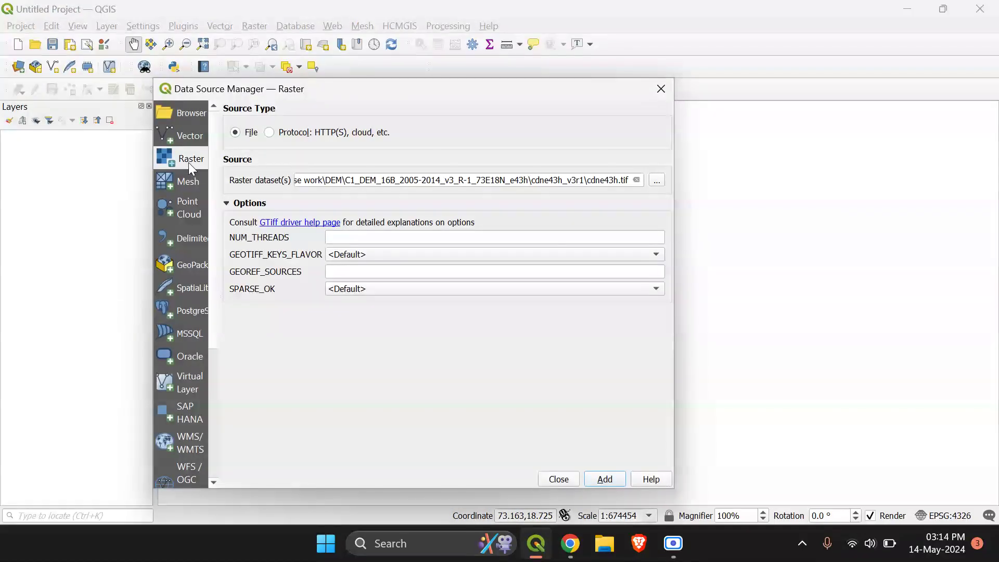
{"action": "left_click", "coordinate": [653, 181]}
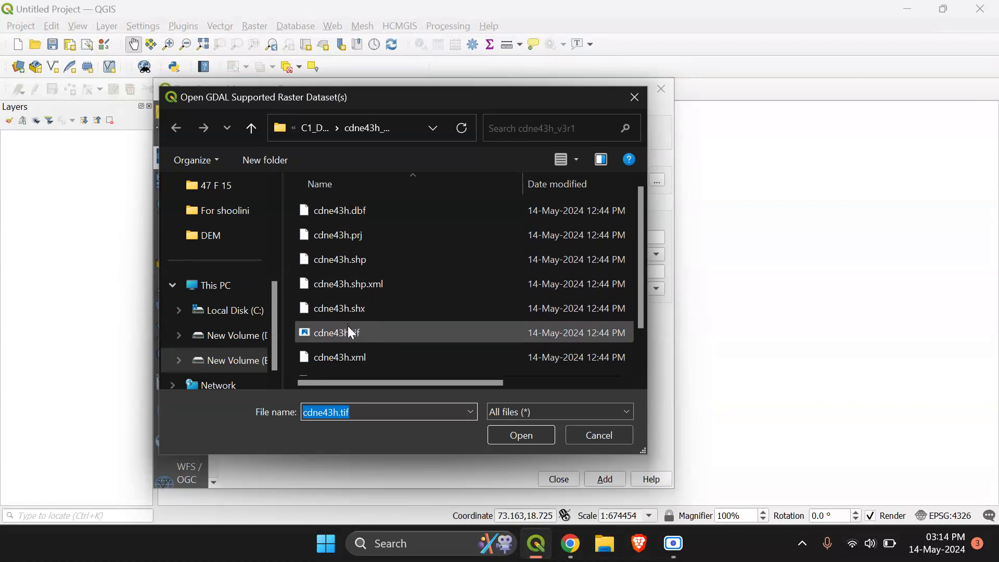
{"action": "left_click", "coordinate": [351, 334]}
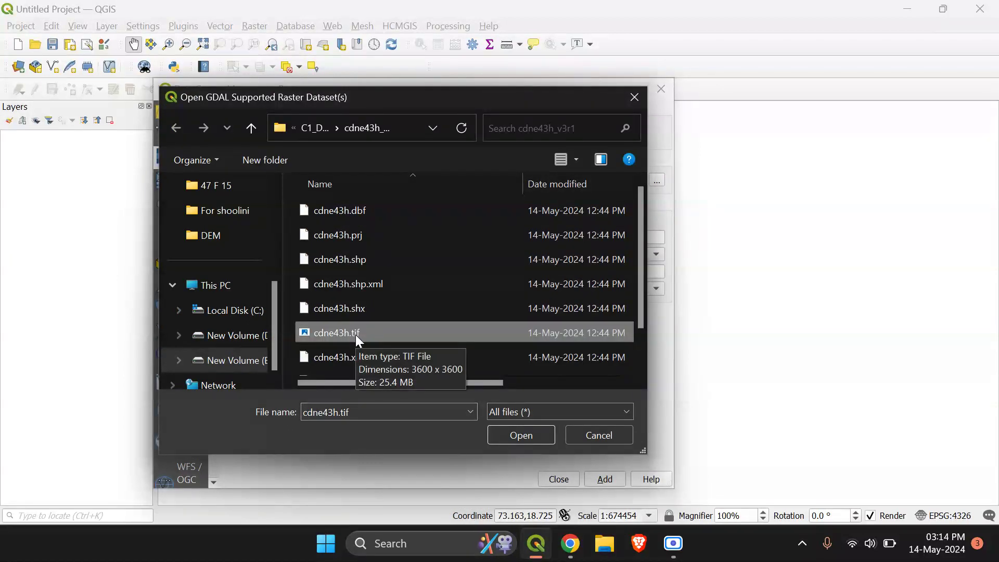
{"action": "left_click", "coordinate": [512, 436]}
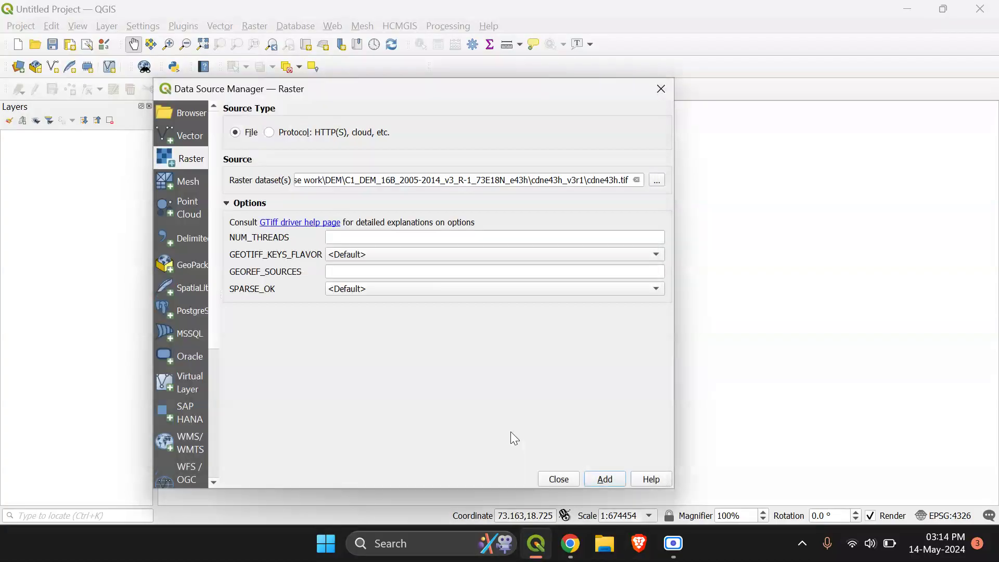
{"action": "left_click", "coordinate": [609, 483]}
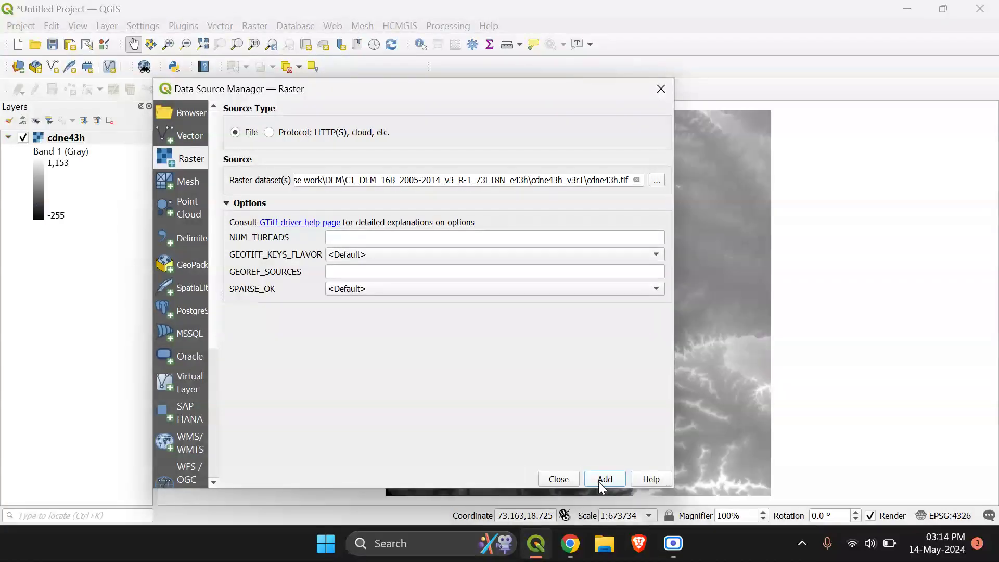
{"action": "left_click", "coordinate": [560, 480]}
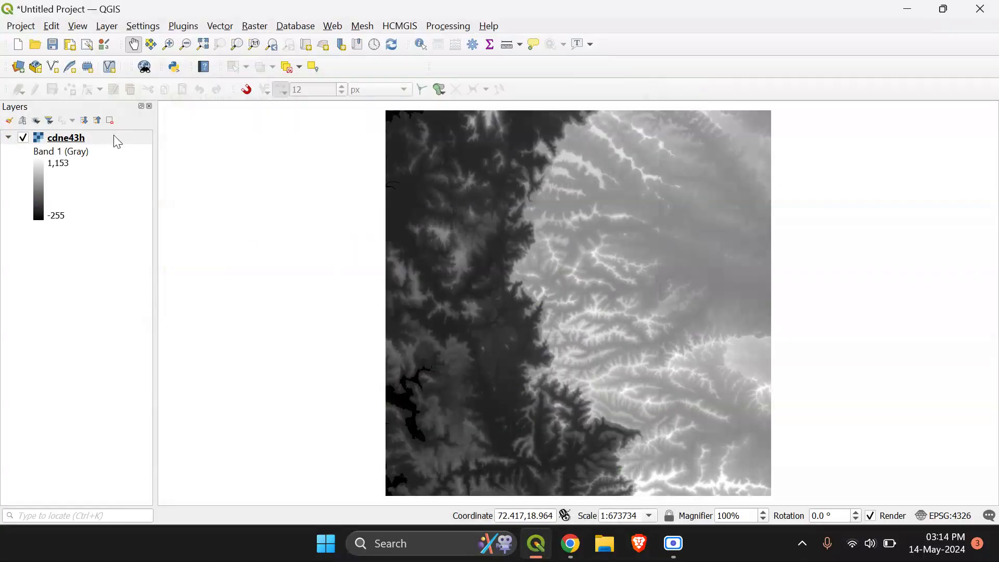
Check the coordinate reference system and unit in the cdne43h layer's properties.
{"action": "left_click", "coordinate": [85, 138]}
{"action": "right_click", "coordinate": [85, 138]}
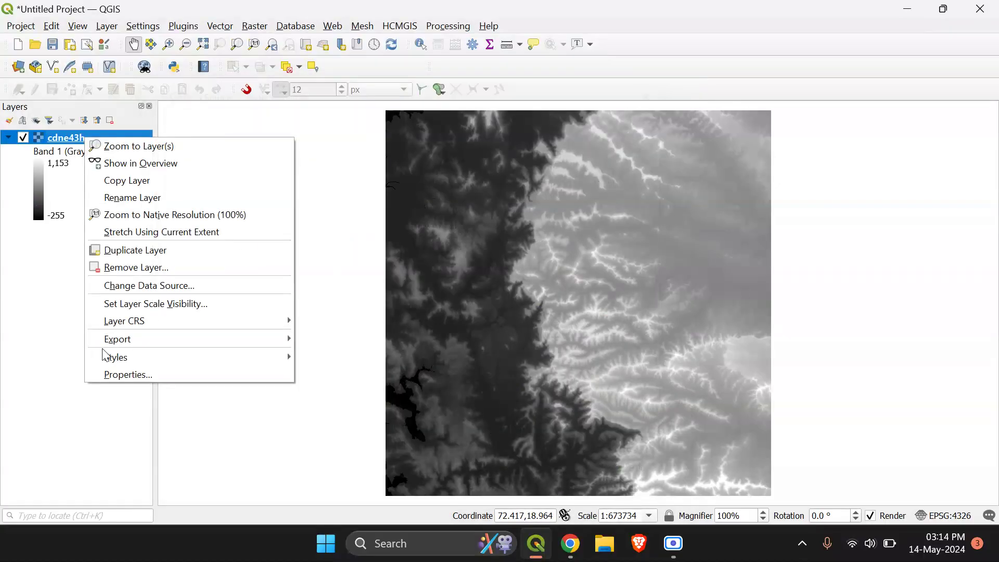
{"action": "left_click", "coordinate": [123, 376]}
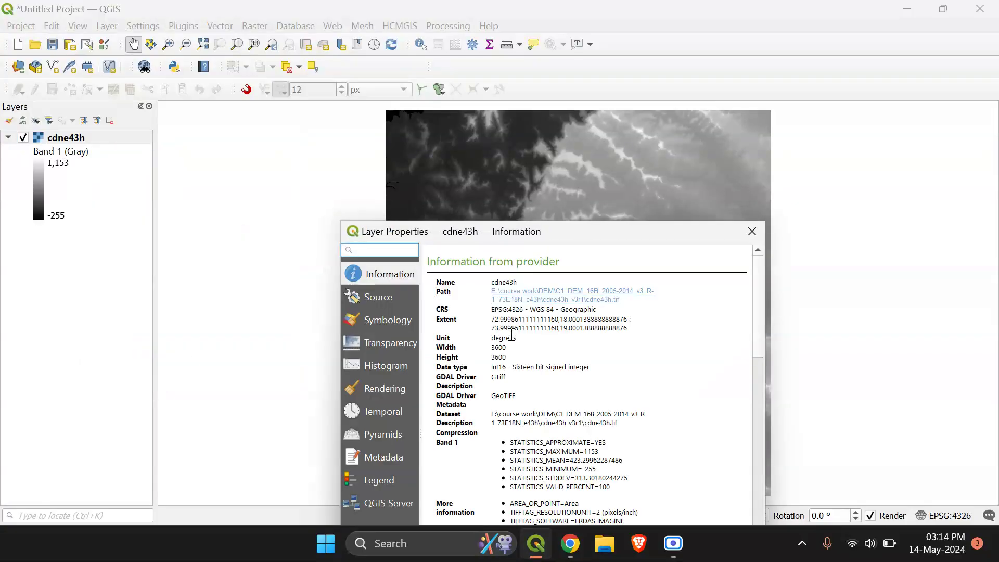
{"action": "left_click_drag", "start_coordinate": [515, 339], "coordinate": [488, 338]}
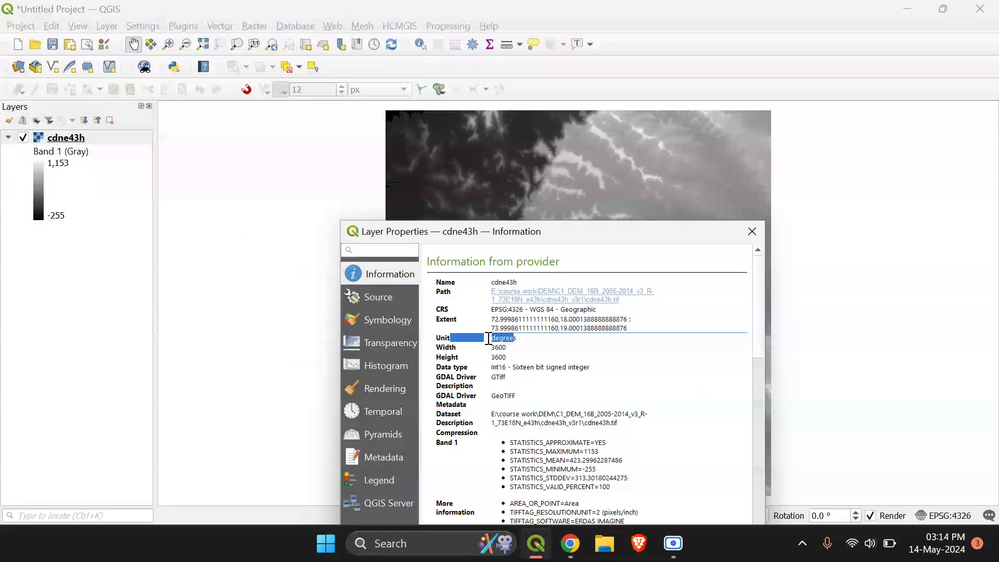
{"action": "left_click", "coordinate": [598, 316]}
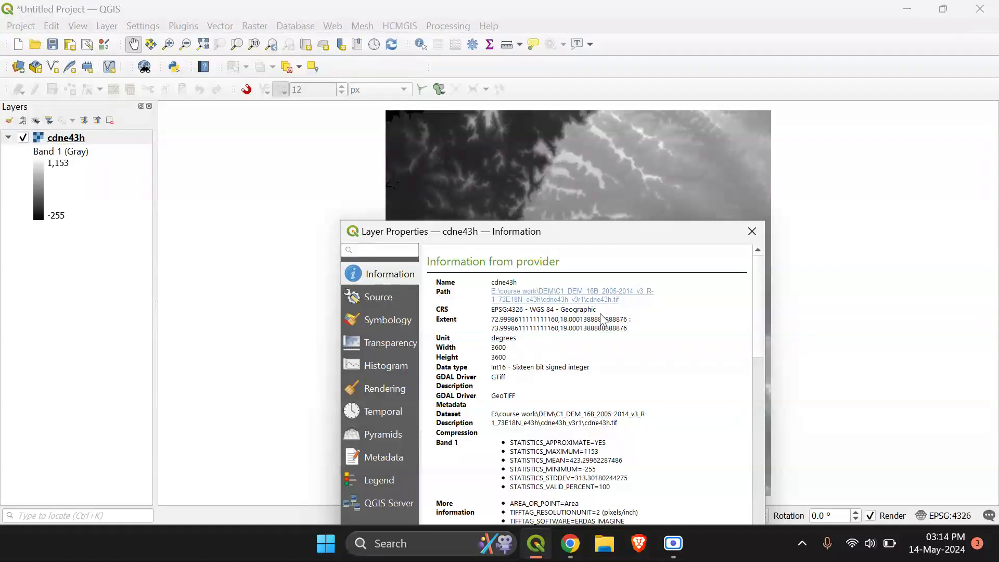
{"action": "left_click_drag", "start_coordinate": [598, 310], "coordinate": [478, 314]}
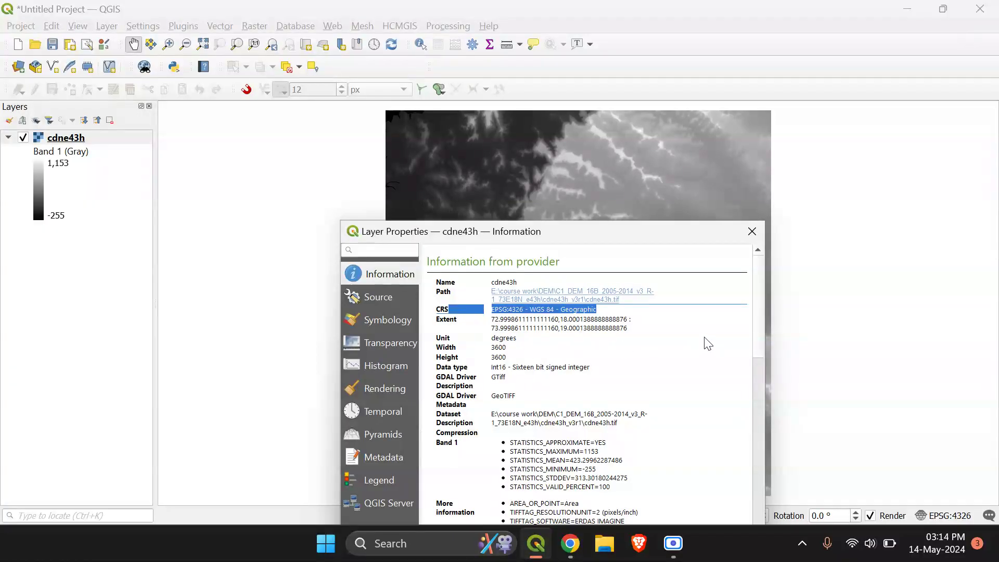
{"action": "left_click", "coordinate": [756, 235]}
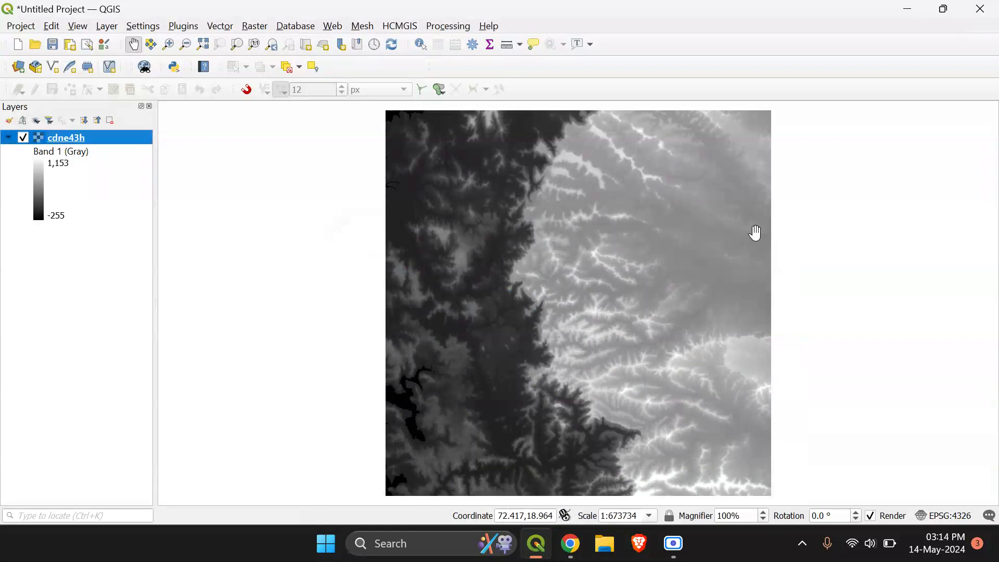
Start Warp (reproject) for the cdne43h layer and set the target CRS to EPSG:32643 - WGS 84 / UTM zone 43N.
{"action": "left_click", "coordinate": [87, 511]}
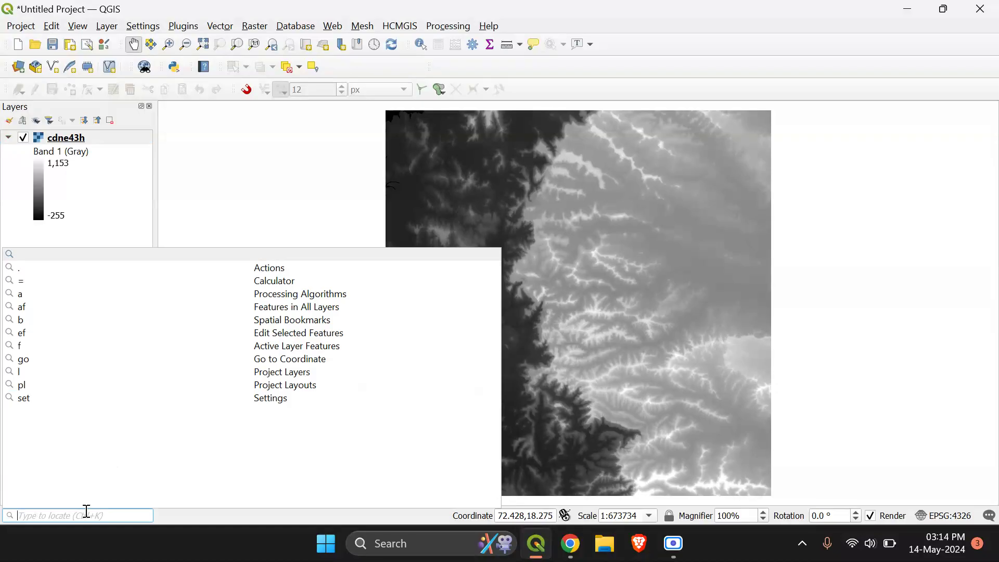
{"action": "type", "text": "Reproj"}
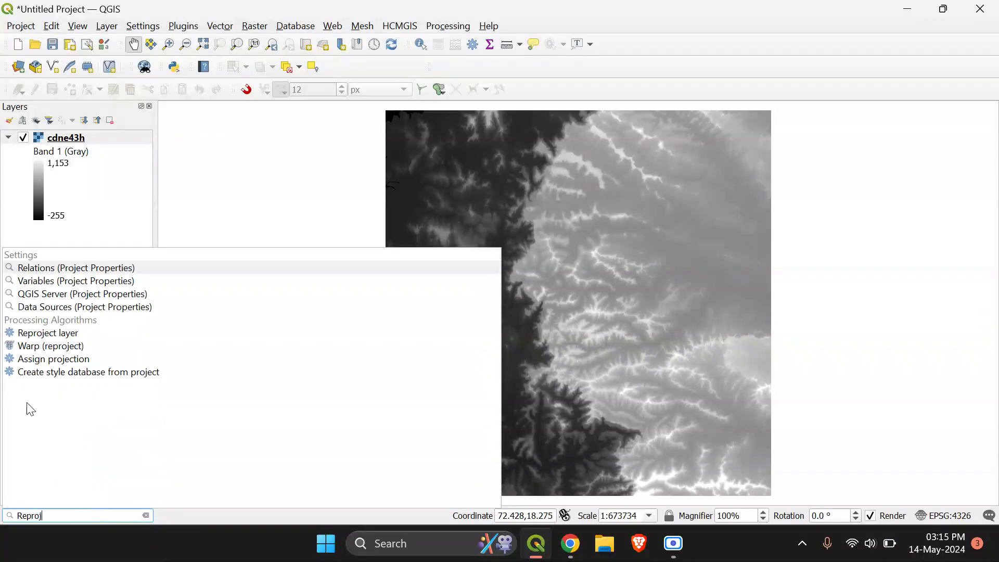
{"action": "left_click", "coordinate": [45, 351]}
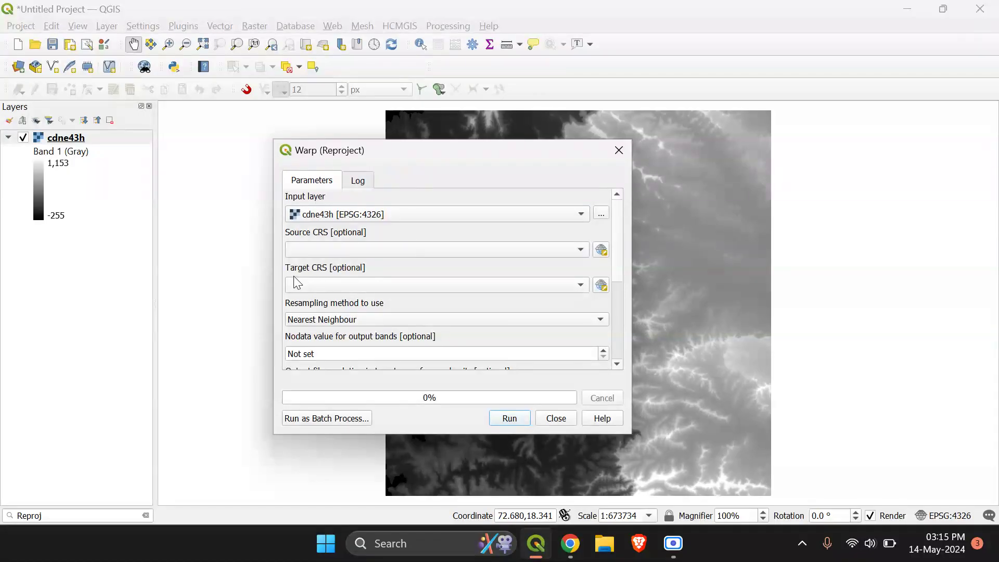
{"action": "left_click", "coordinate": [601, 286]}
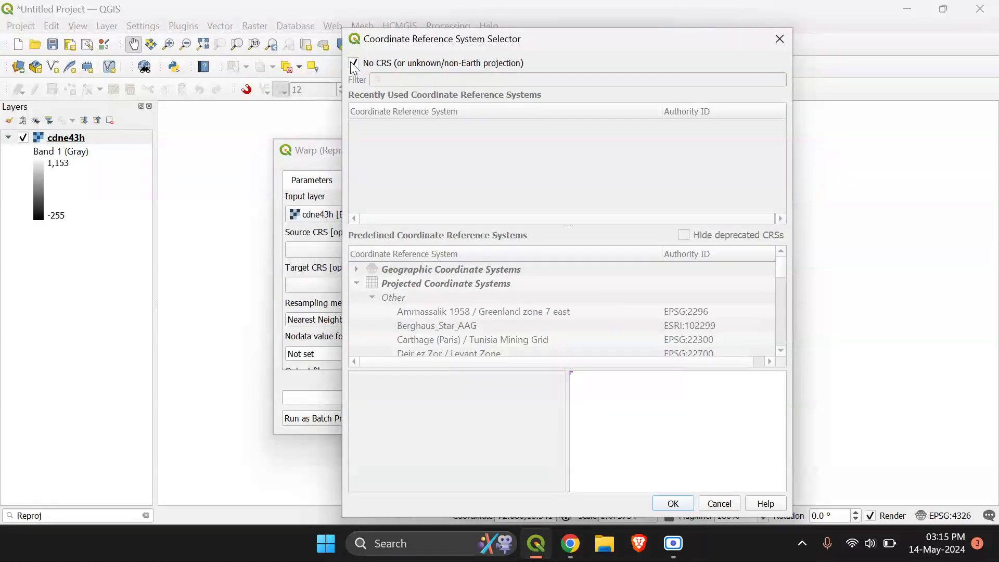
{"action": "left_click", "coordinate": [354, 63]}
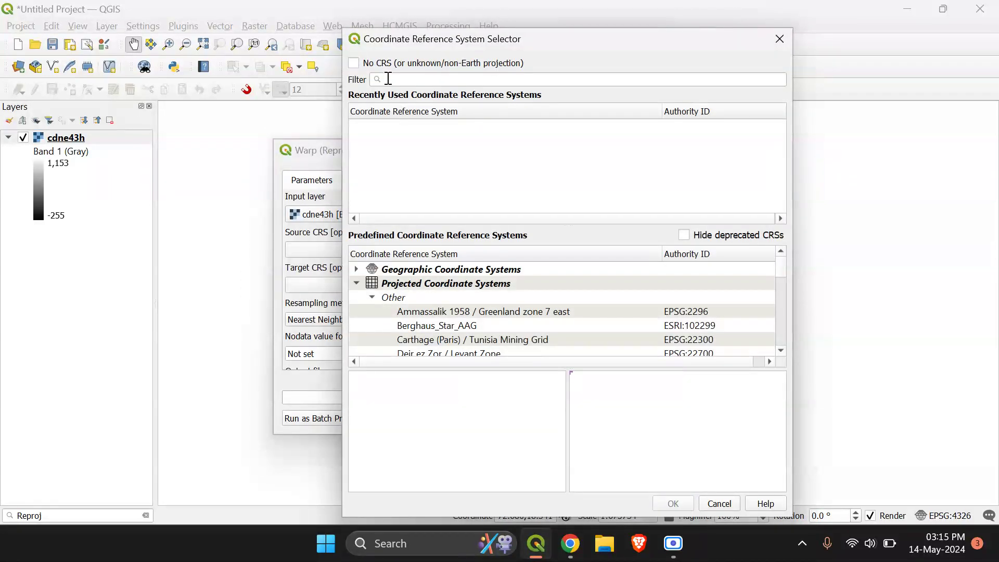
{"action": "left_click", "coordinate": [404, 83]}
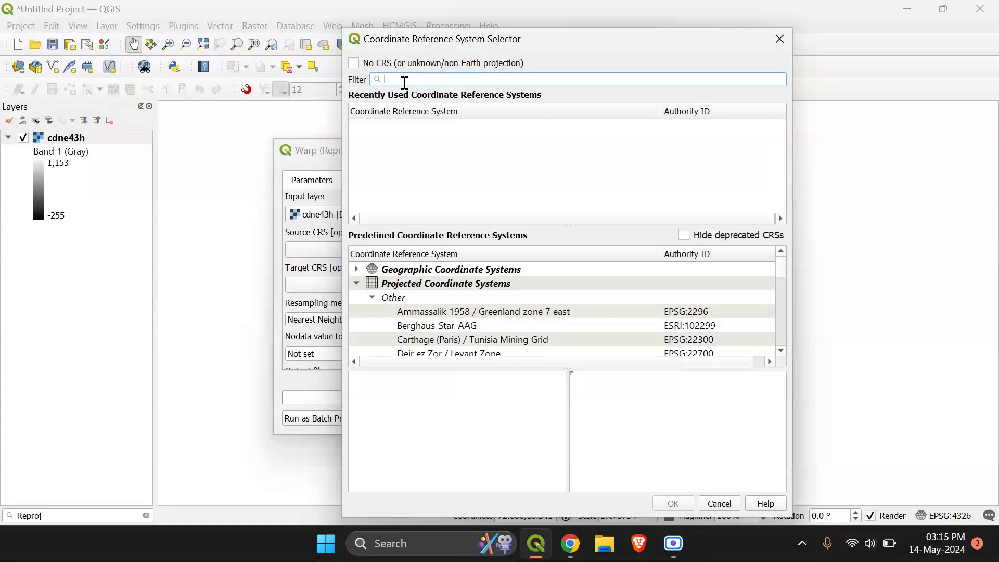
{"action": "type", "text": "E"}
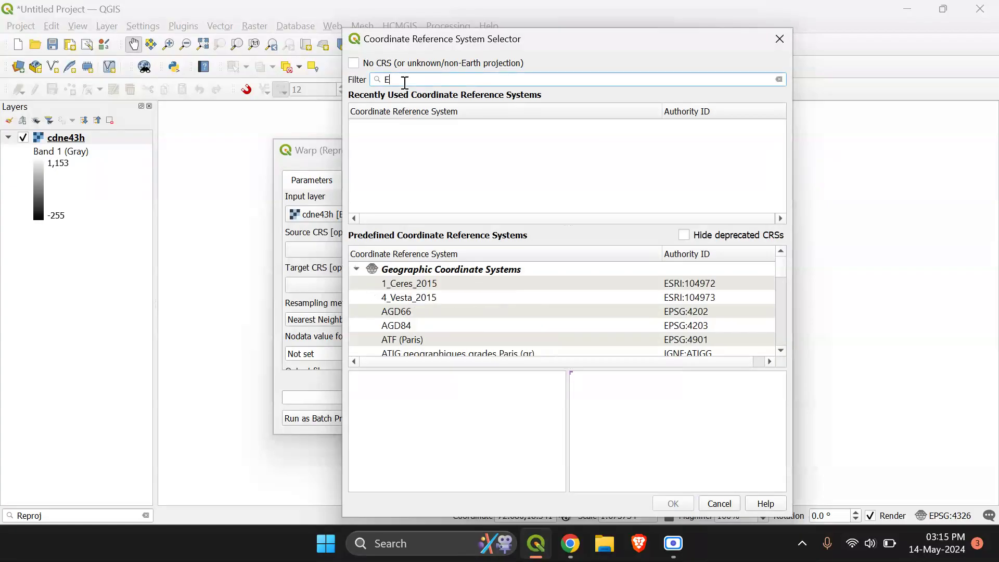
{"action": "type", "text": "PSG"}
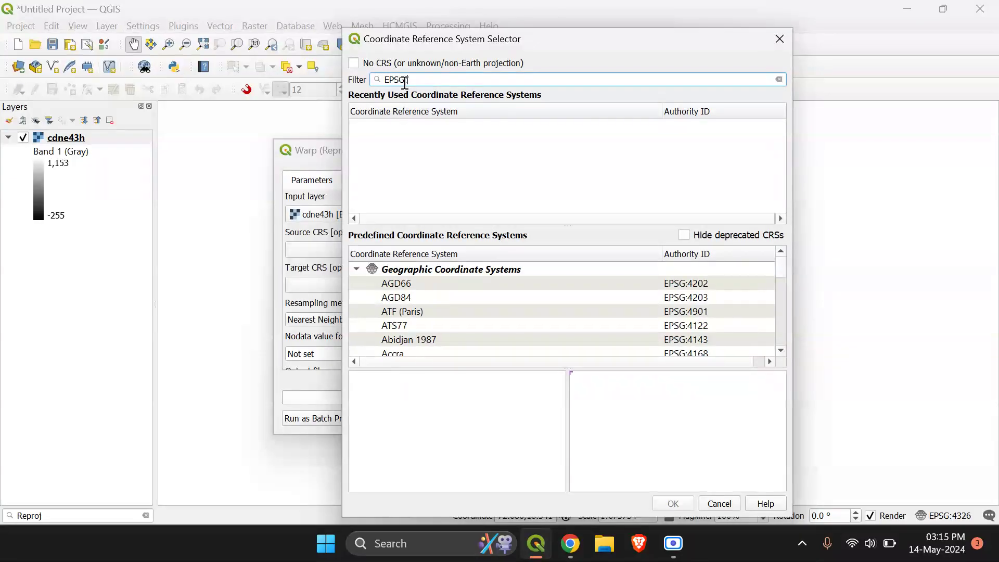
{"action": "type", "text": ":32"}
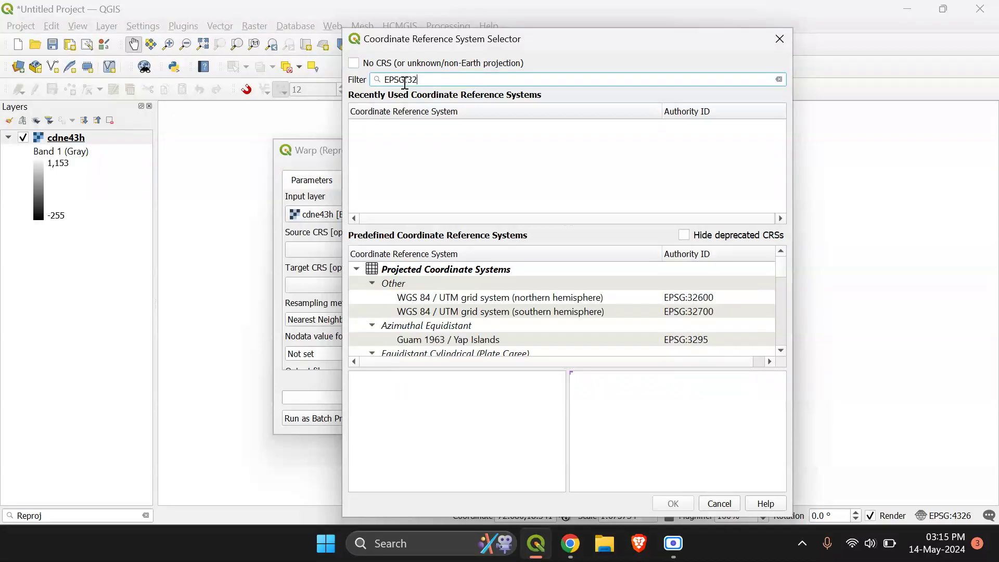
{"action": "type", "text": "64"}
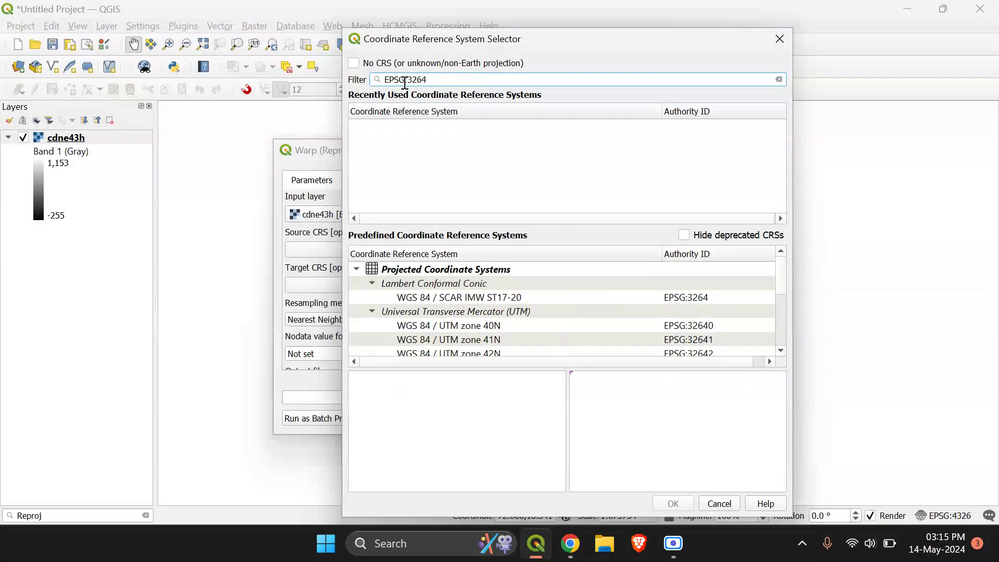
{"action": "type", "text": "3"}
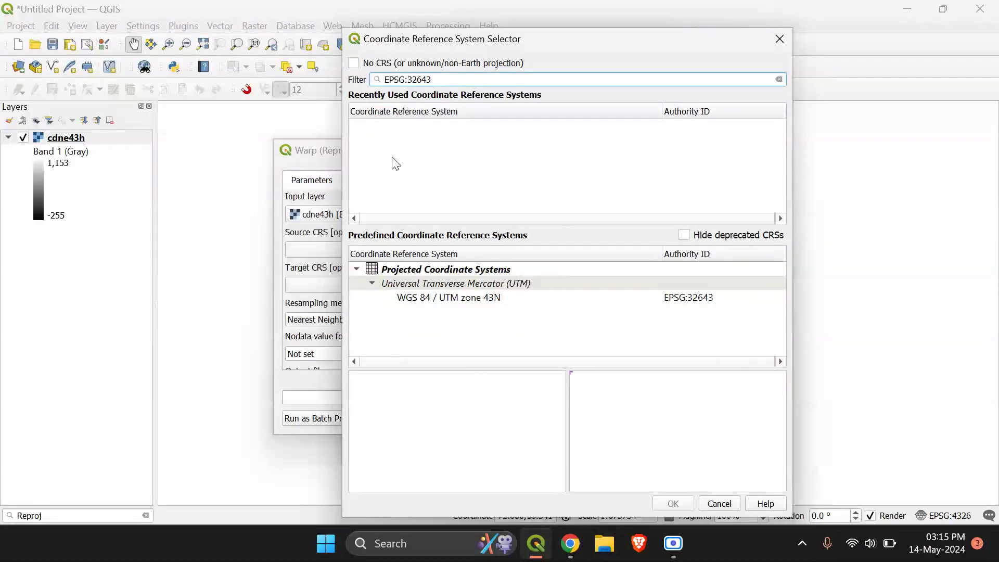
{"action": "left_click", "coordinate": [458, 297]}
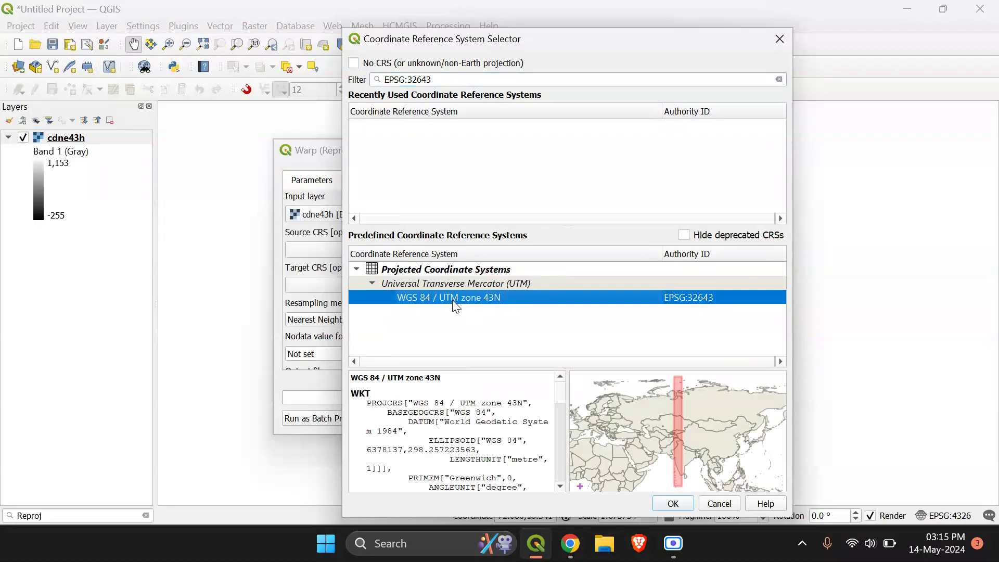
{"action": "left_click", "coordinate": [671, 504]}
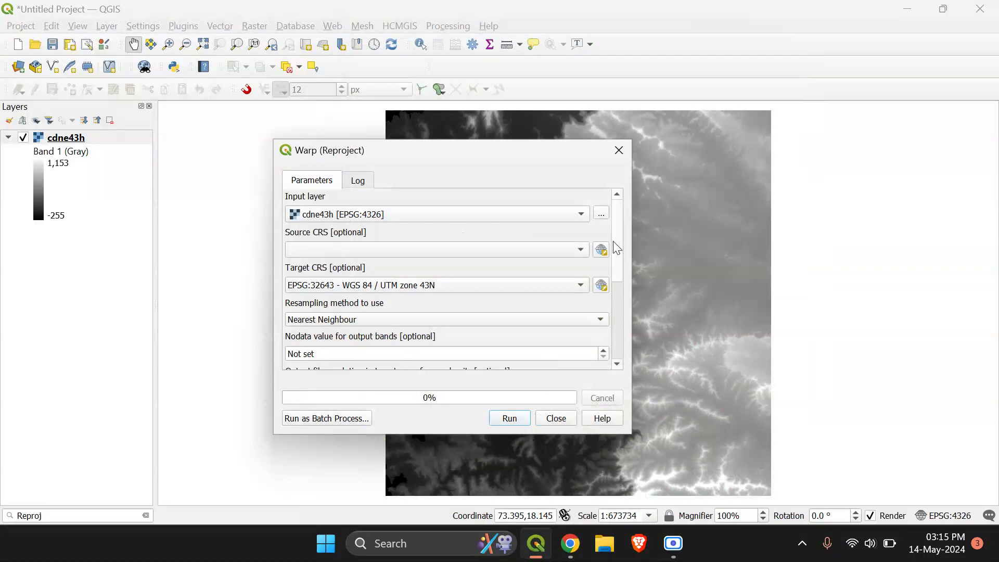
Run the reprojection with the output saved to a temporary file, and close the Warp dialog.
{"action": "scroll", "coordinate": [612, 271], "scroll_direction": "down", "scroll_amount": 2}
{"action": "left_click_drag", "start_coordinate": [612, 270], "coordinate": [615, 322]}
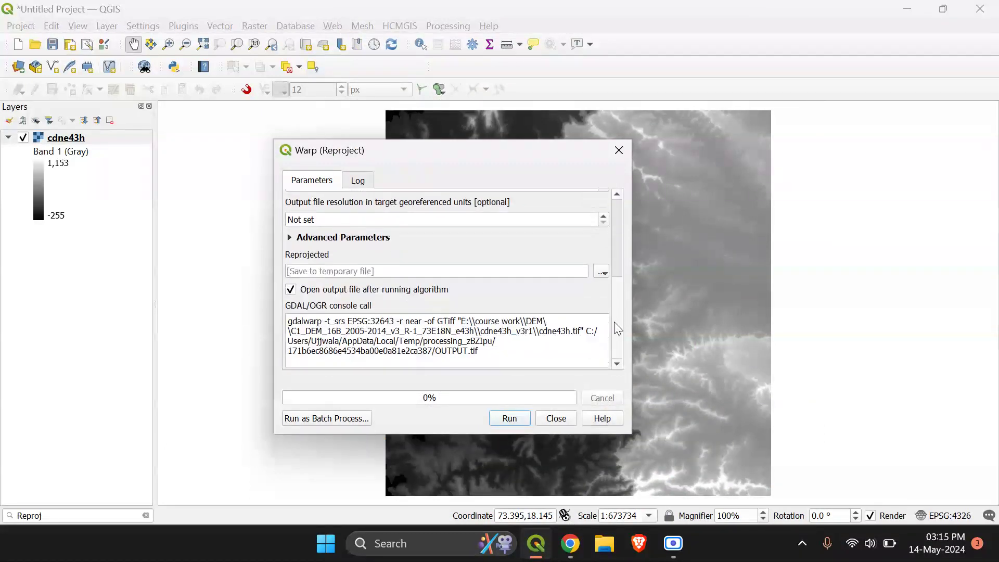
{"action": "left_click", "coordinate": [602, 273]}
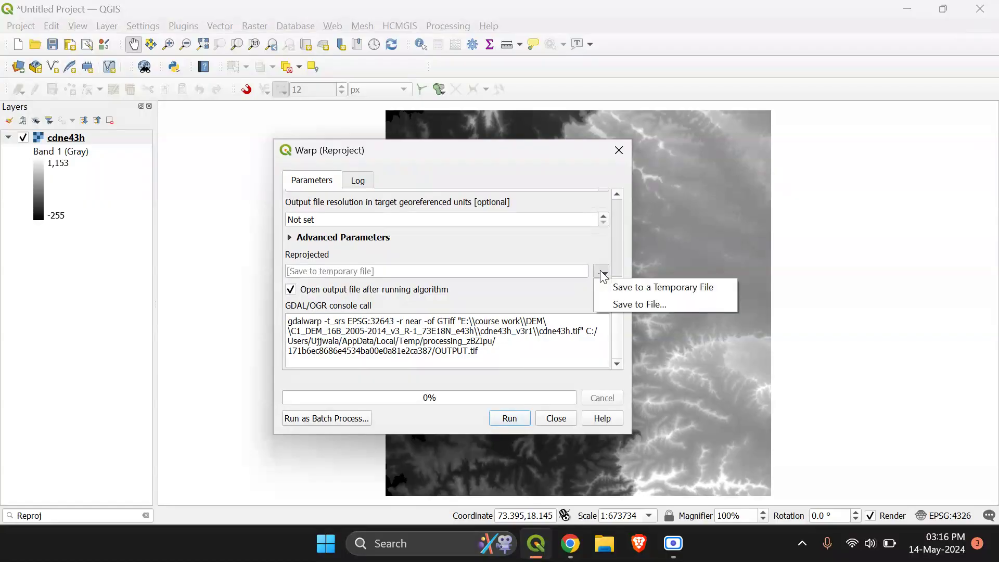
{"action": "left_click", "coordinate": [638, 294]}
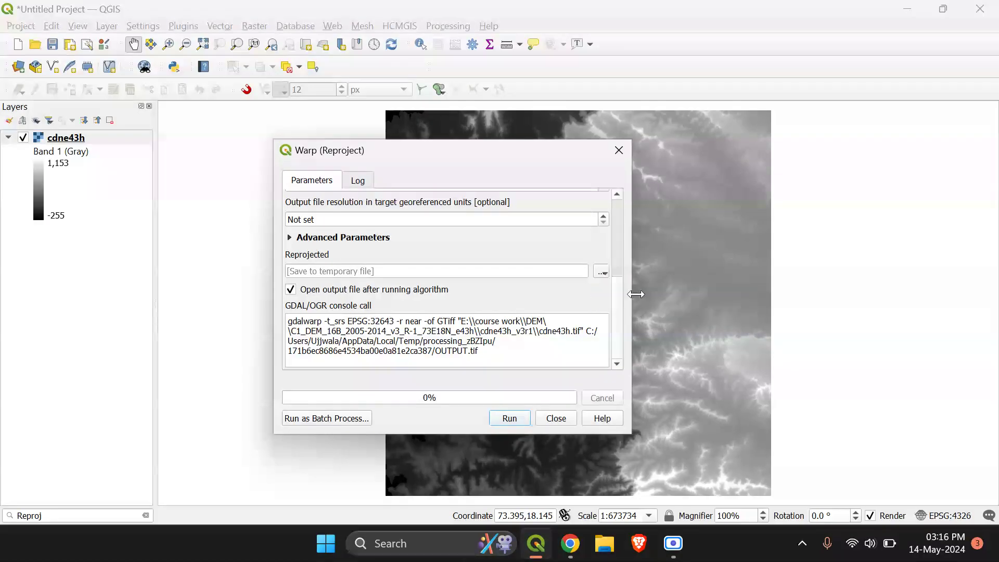
{"action": "left_click", "coordinate": [511, 420]}
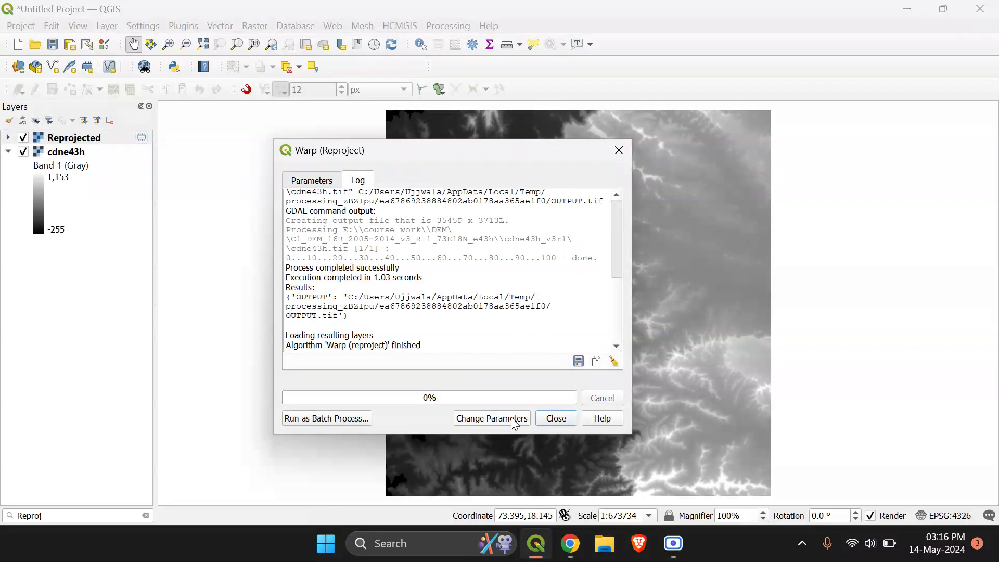
{"action": "left_click", "coordinate": [556, 419]}
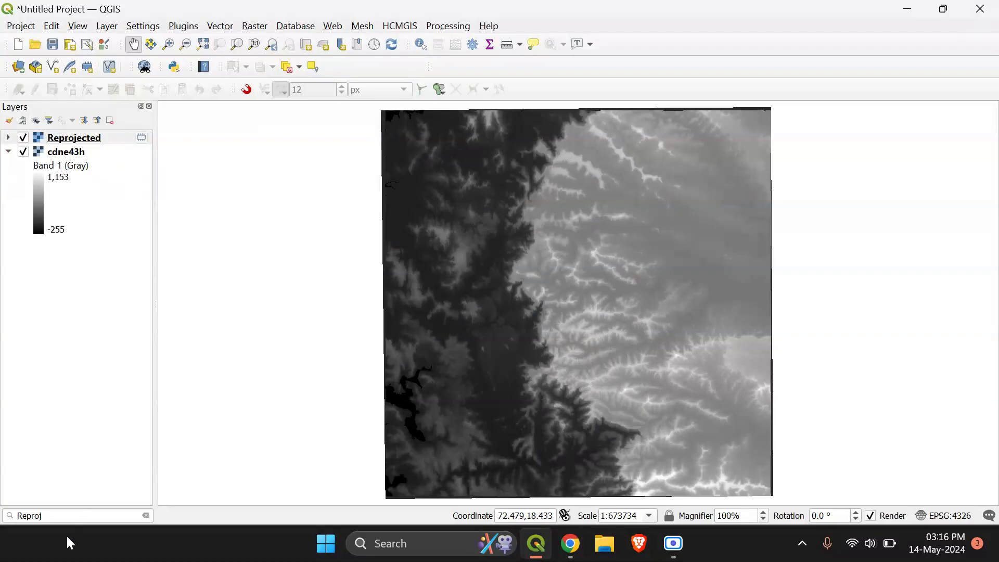
Check the unit and coordinate reference system in the Reprojected layer's properties.
{"action": "left_click", "coordinate": [80, 143]}
{"action": "right_click", "coordinate": [80, 143]}
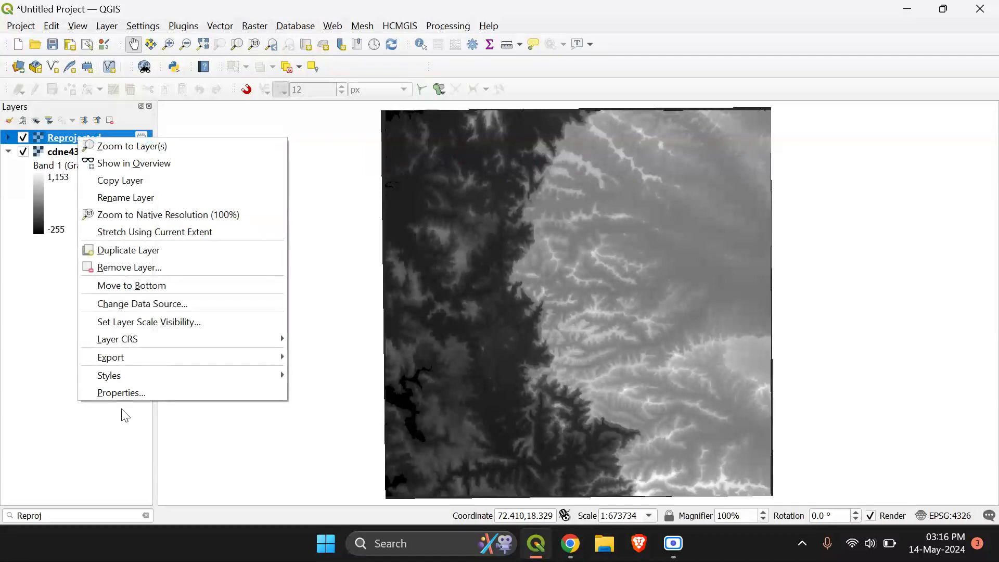
{"action": "left_click", "coordinate": [130, 395]}
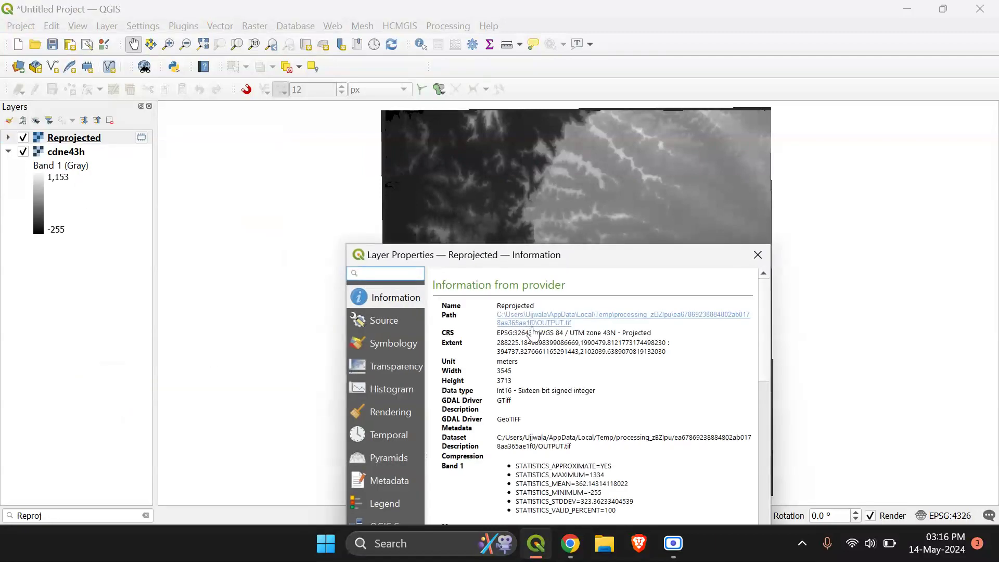
{"action": "left_click_drag", "start_coordinate": [518, 361], "coordinate": [490, 364]}
{"action": "left_click_drag", "start_coordinate": [670, 333], "coordinate": [622, 331]}
{"action": "left_click", "coordinate": [756, 255]}
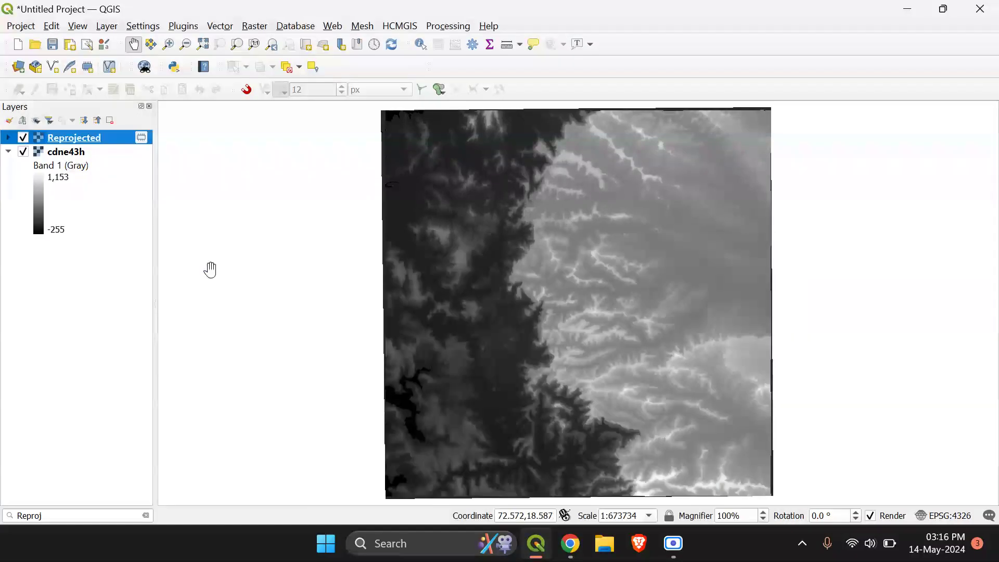
Find the Fill sinks (wang & liu) processing algorithm and open it for the Reprojected layer.
{"action": "left_click", "coordinate": [54, 519]}
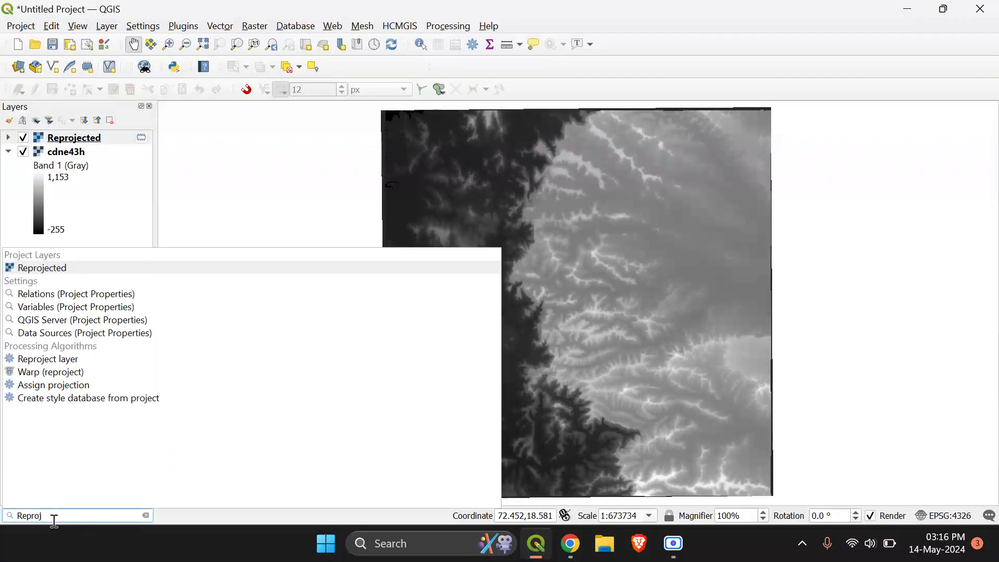
{"action": "key", "text": "BackSpace"}
{"action": "key", "text": "BackSpace"}
{"action": "key", "text": "BackSpace"}
{"action": "key", "text": "BackSpace"}
{"action": "key", "text": "BackSpace"}
{"action": "key", "text": "BackSpace"}
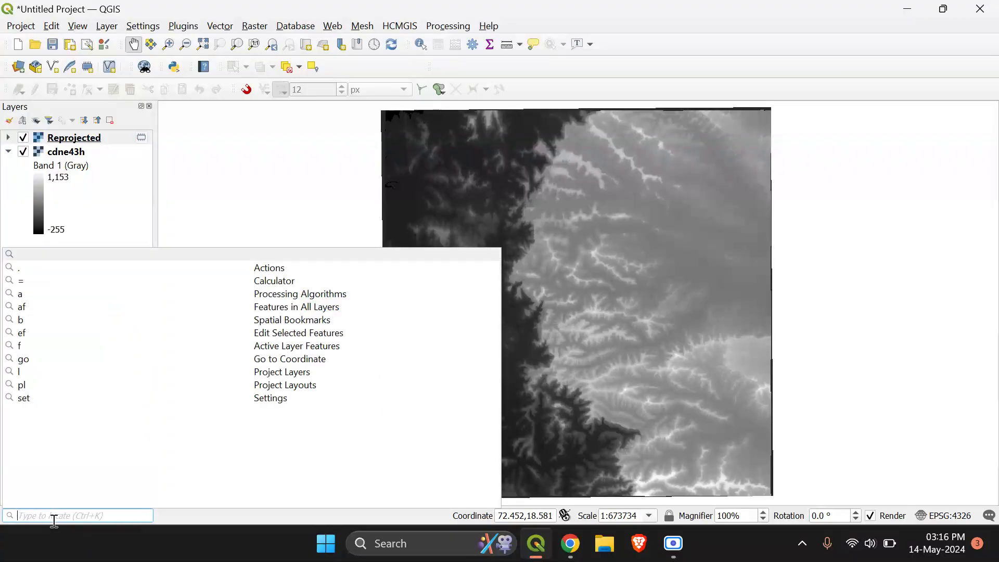
{"action": "type", "text": "fills"}
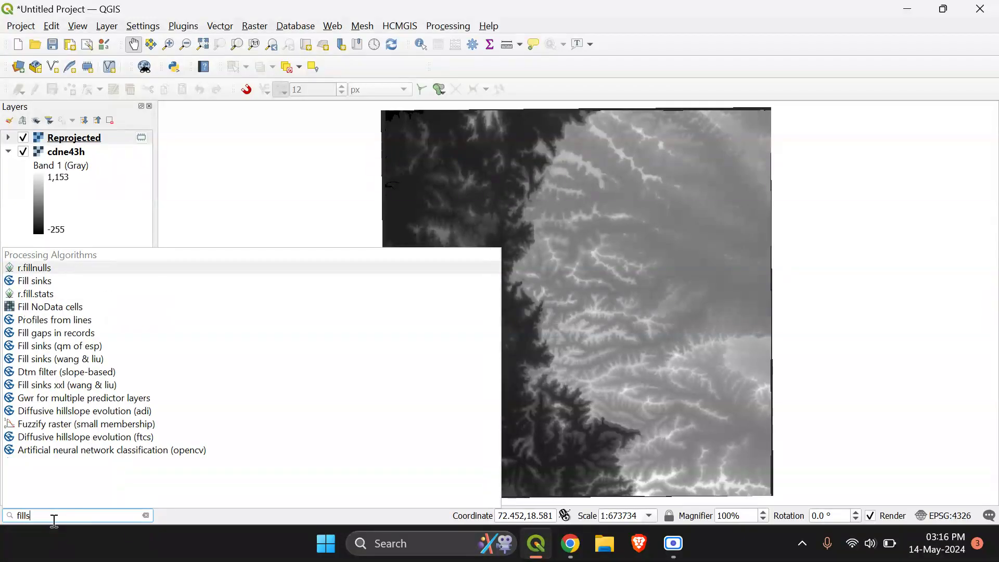
{"action": "type", "text": "ink"}
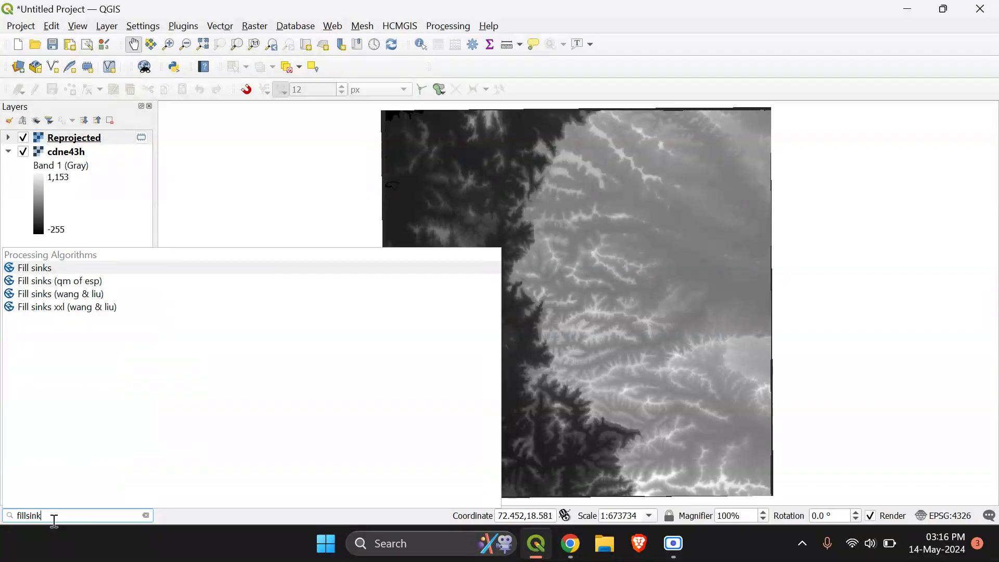
{"action": "left_click", "coordinate": [78, 299]}
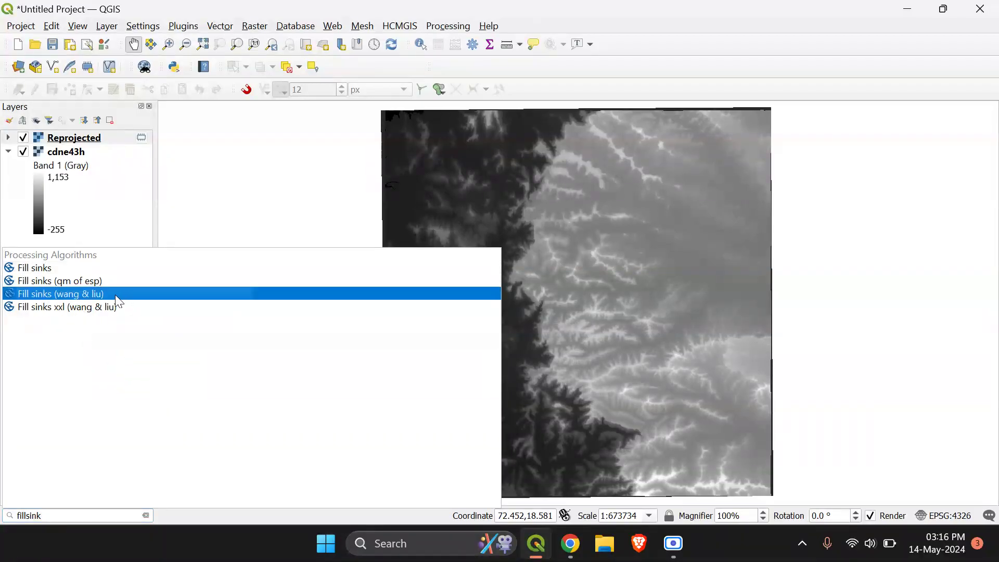
{"action": "left_click", "coordinate": [81, 303]}
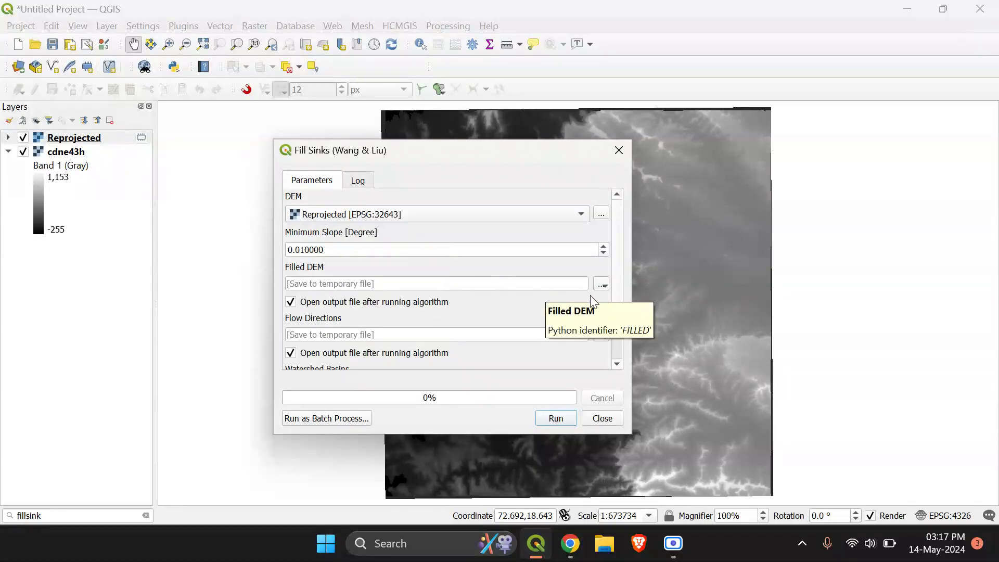
Run Fill Sinks on the Reprojected DEM, opening only the Filled DEM output and not Flow Directions or Watershed Basins, and close the dialog.
{"action": "scroll", "coordinate": [616, 258], "scroll_direction": "down", "scroll_amount": 2}
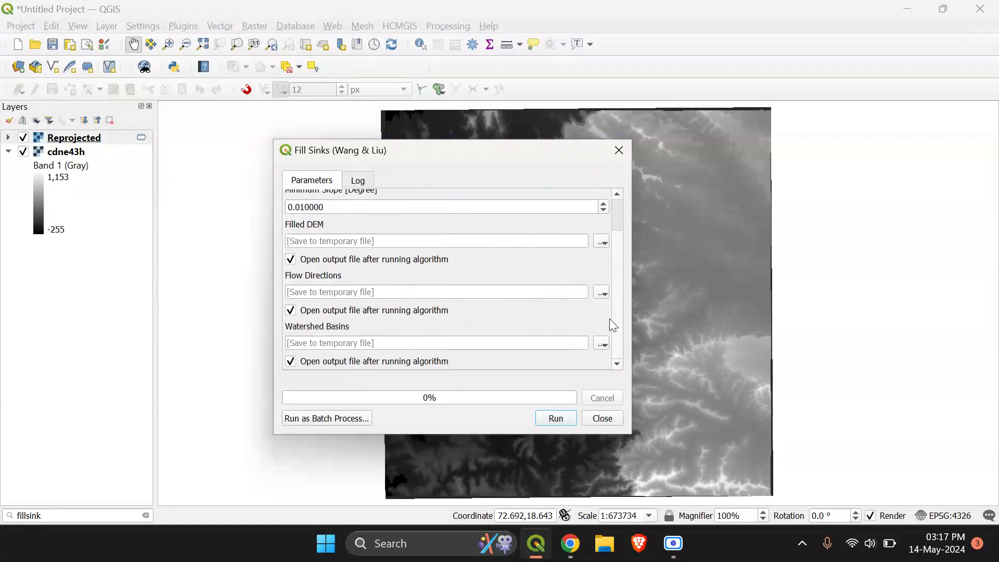
{"action": "left_click", "coordinate": [291, 310]}
{"action": "left_click", "coordinate": [291, 367]}
{"action": "left_click", "coordinate": [555, 419]}
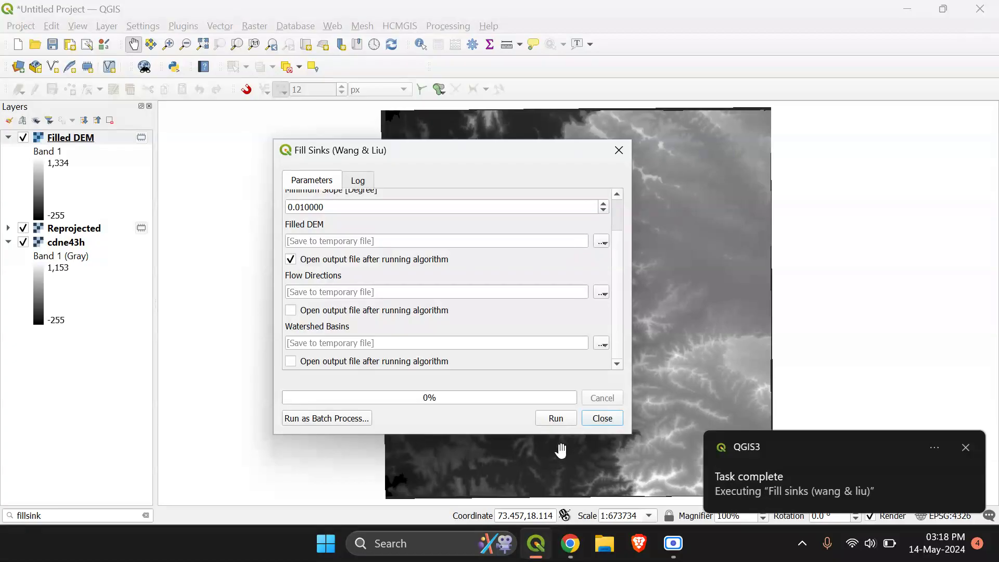
{"action": "left_click", "coordinate": [602, 419]}
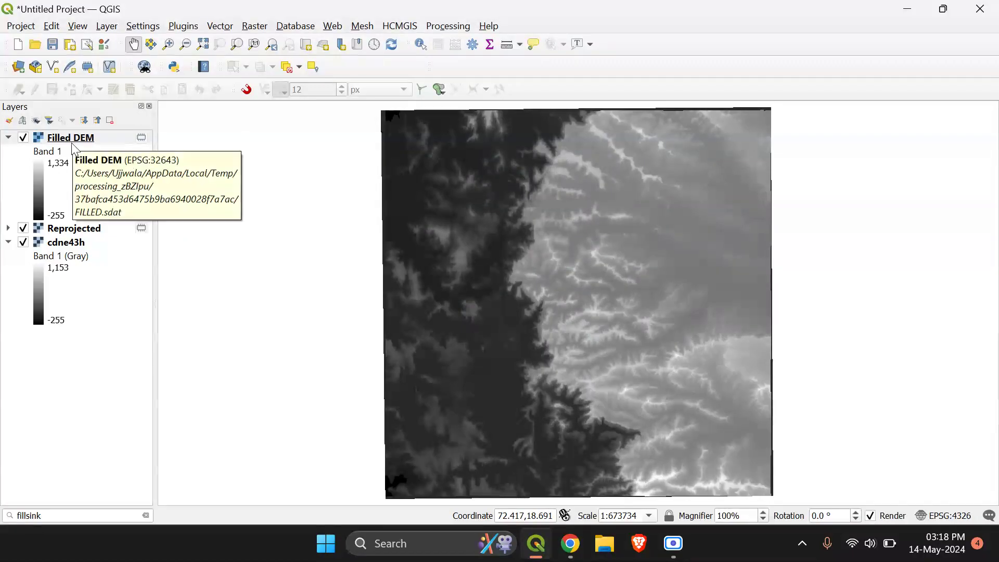
Find the Strahler order processing algorithm and open it for the Filled DEM layer.
{"action": "left_click", "coordinate": [64, 517]}
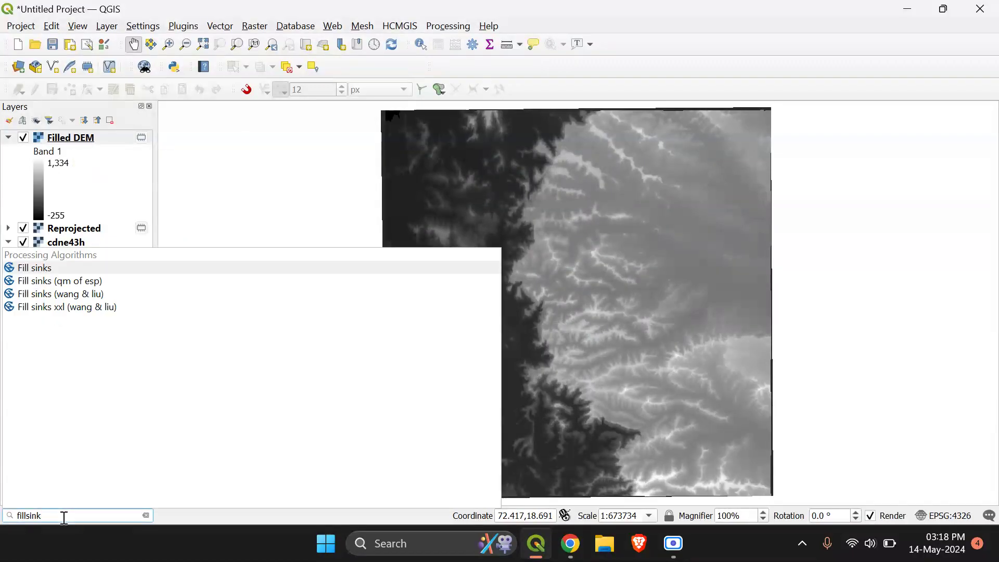
{"action": "double_click", "coordinate": [30, 509]}
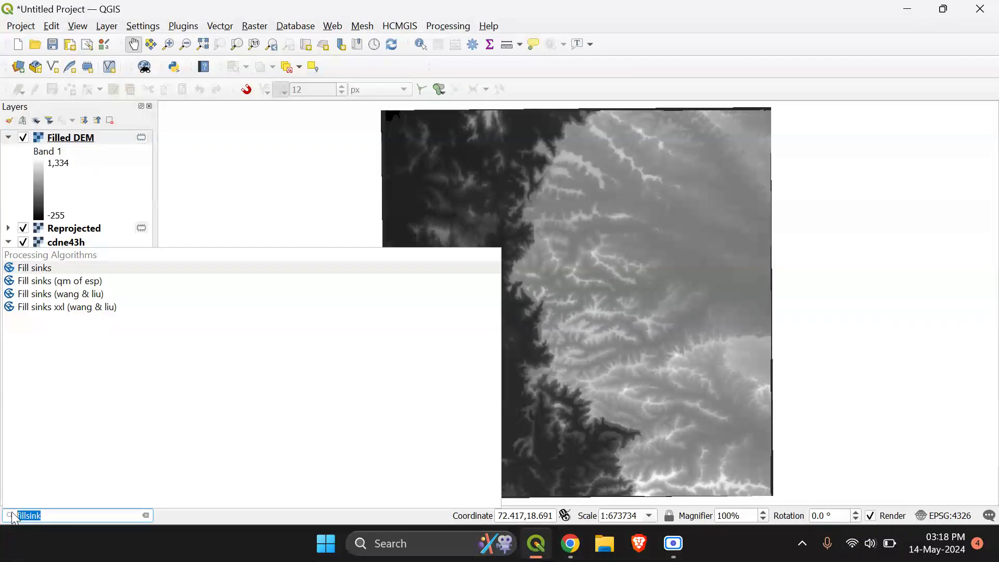
{"action": "type", "text": "st"}
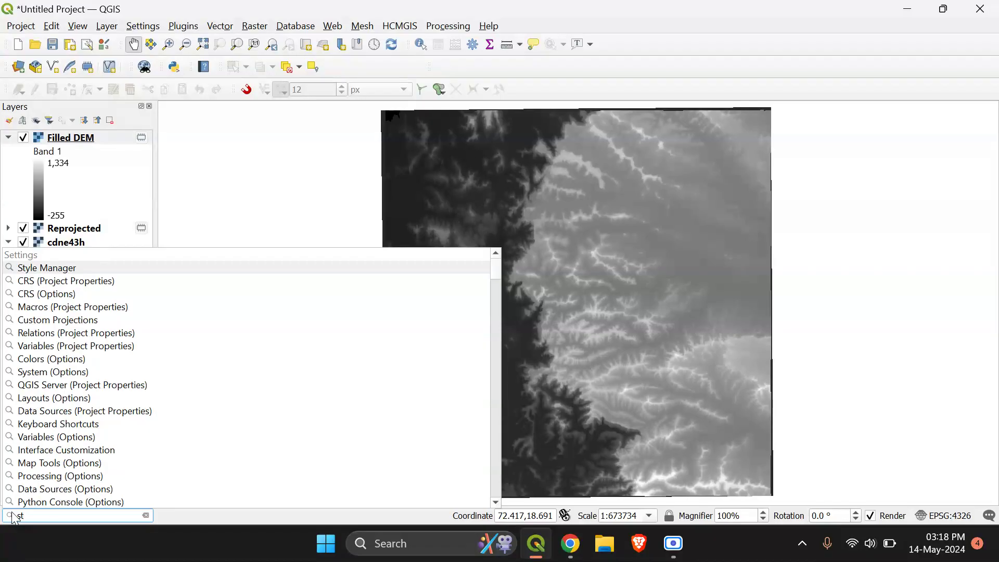
{"action": "type", "text": "rahl"}
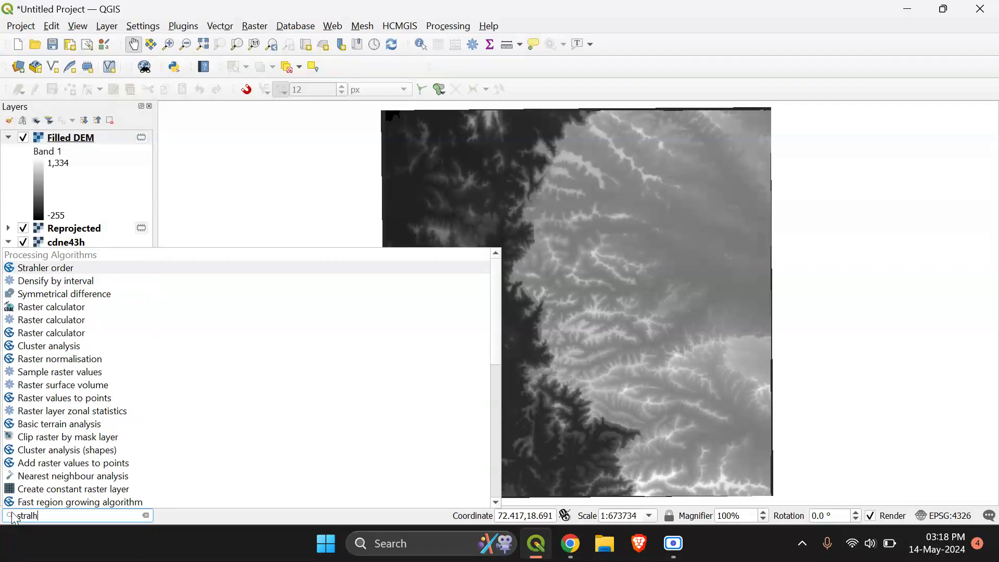
{"action": "key", "text": "BackSpace"}
{"action": "key", "text": "BackSpace"}
{"action": "type", "text": "l"}
{"action": "left_click", "coordinate": [40, 270]}
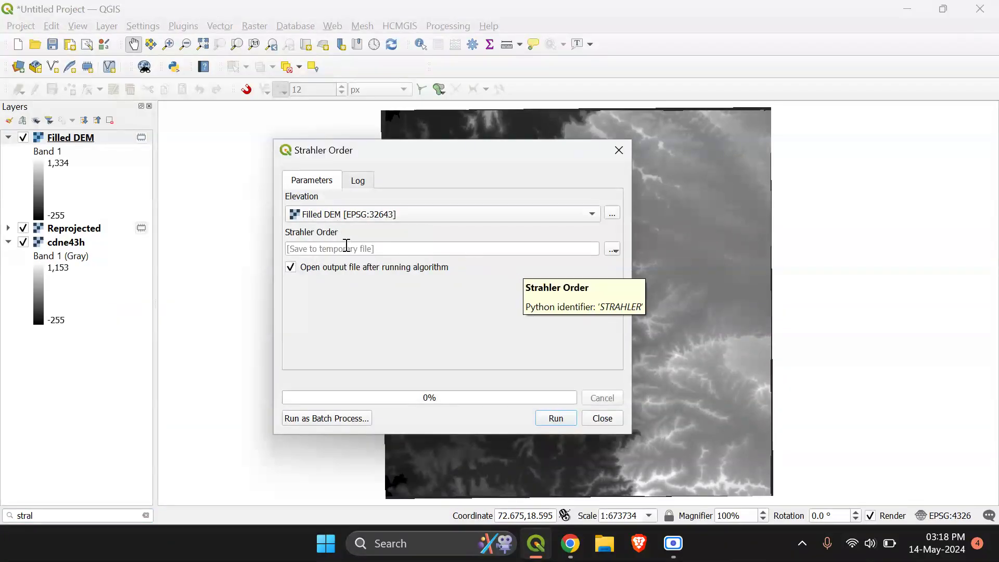
Run Strahler Order on the Filled DEM with the output saved to a temporary file, and close the dialog.
{"action": "left_click", "coordinate": [614, 250]}
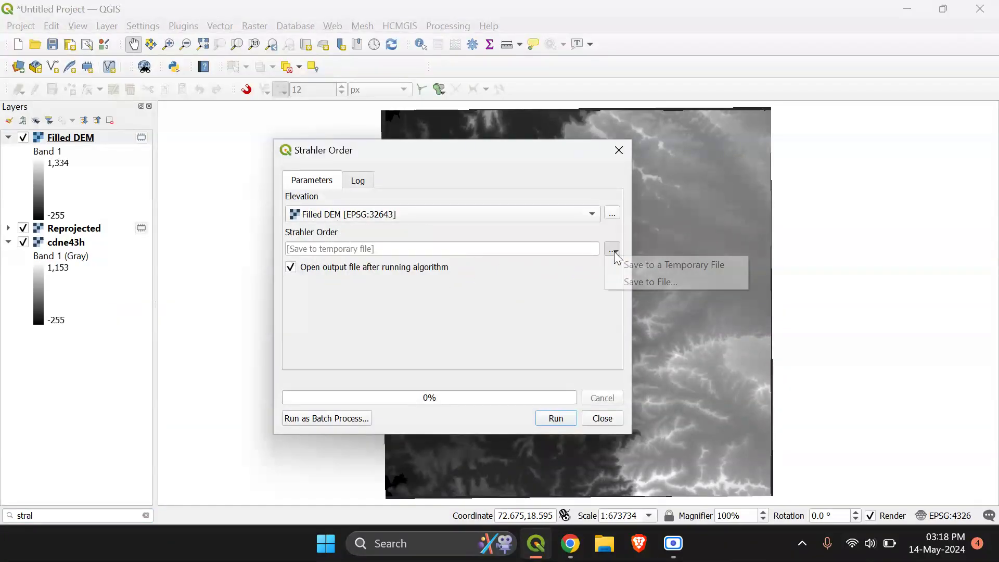
{"action": "left_click", "coordinate": [644, 262]}
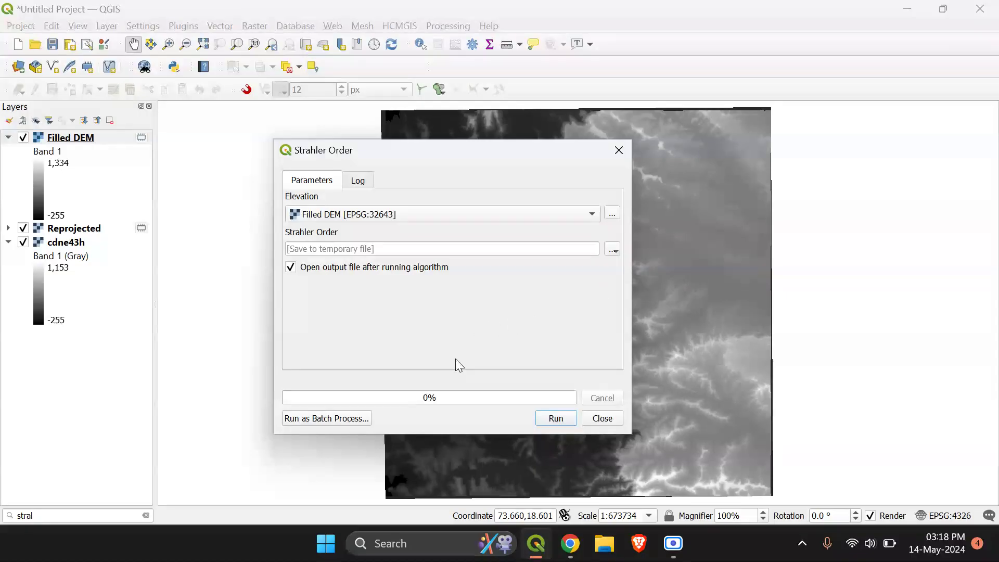
{"action": "left_click", "coordinate": [556, 419]}
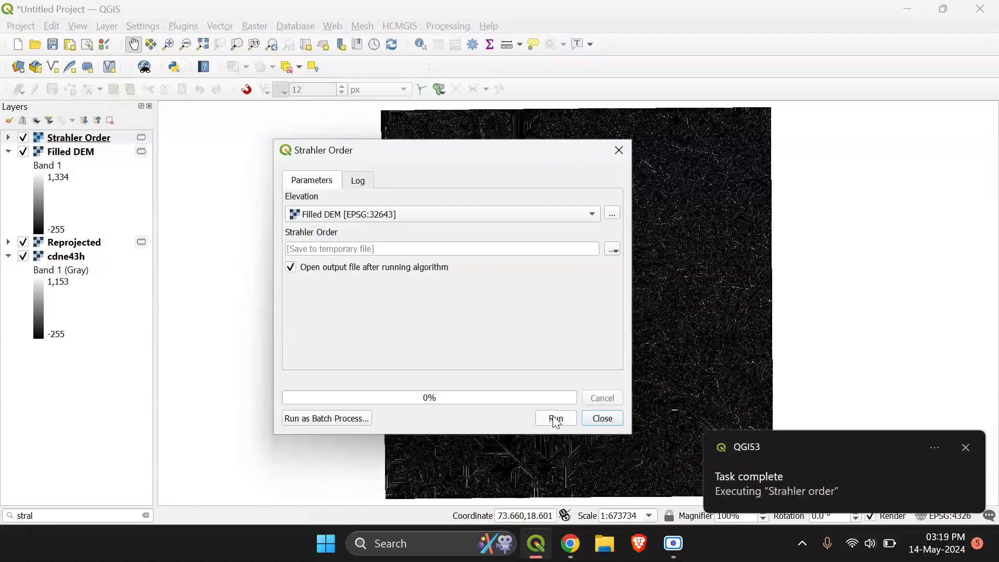
{"action": "left_click", "coordinate": [605, 418]}
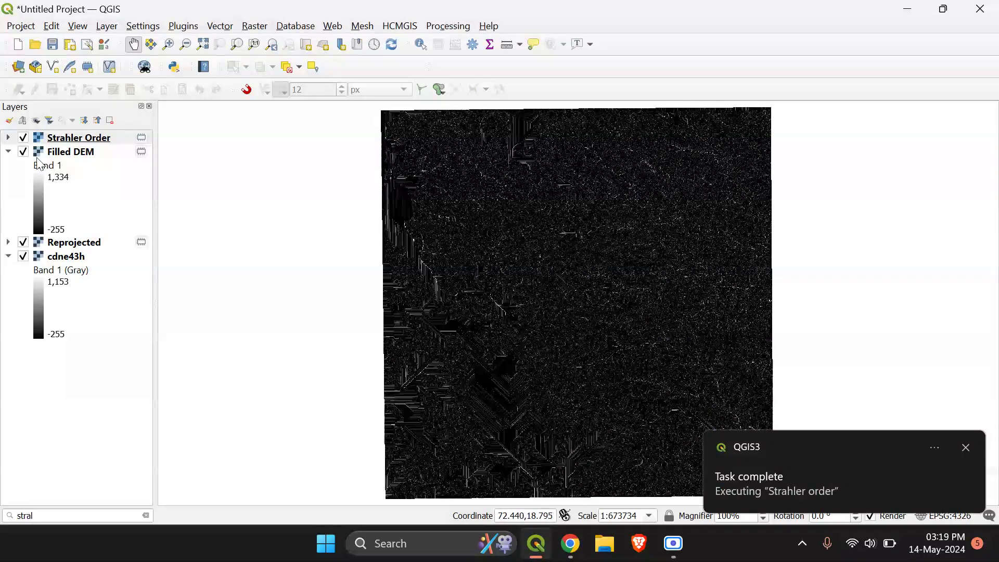
Examine the Strahler Order legend and stream network up close, and identify the order value of a bright main-channel cell.
{"action": "left_click", "coordinate": [9, 139]}
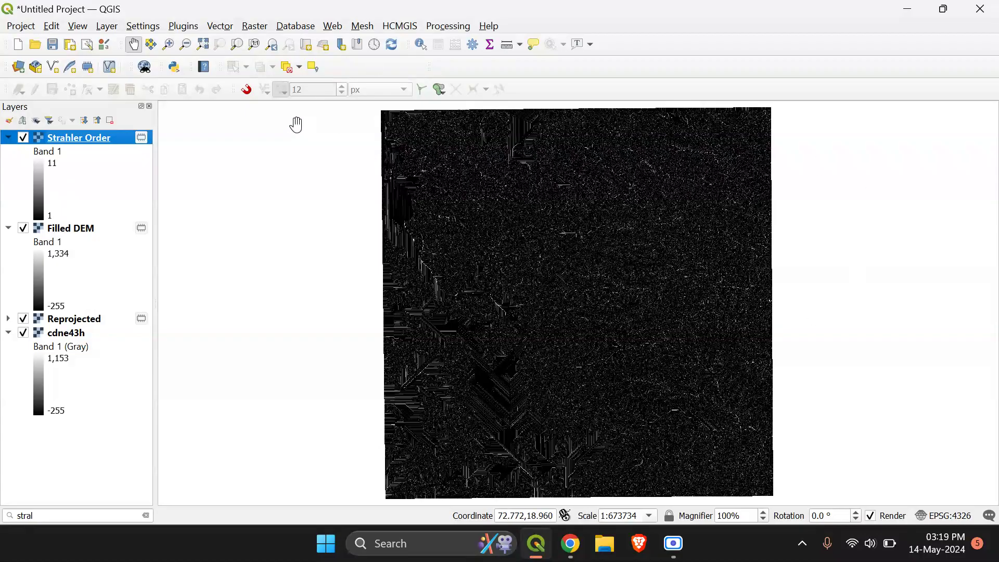
{"action": "left_click", "coordinate": [167, 50]}
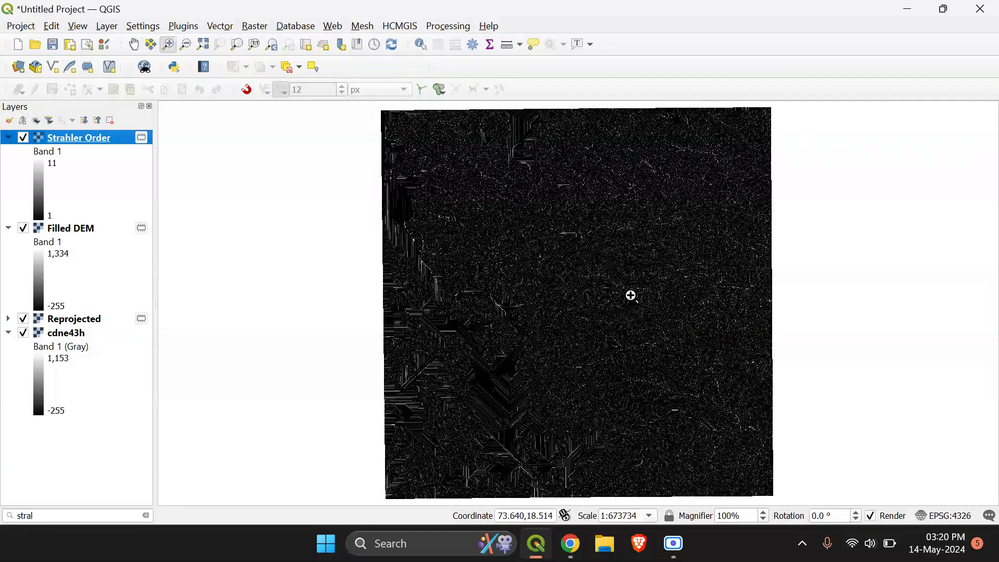
{"action": "left_click_drag", "start_coordinate": [516, 190], "coordinate": [720, 379]}
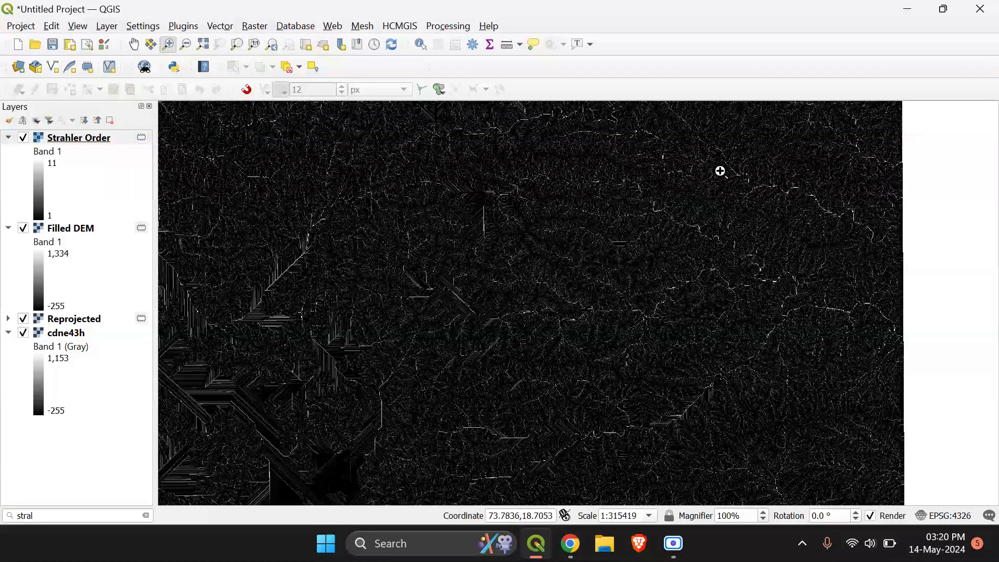
{"action": "left_click_drag", "start_coordinate": [710, 239], "coordinate": [825, 354]}
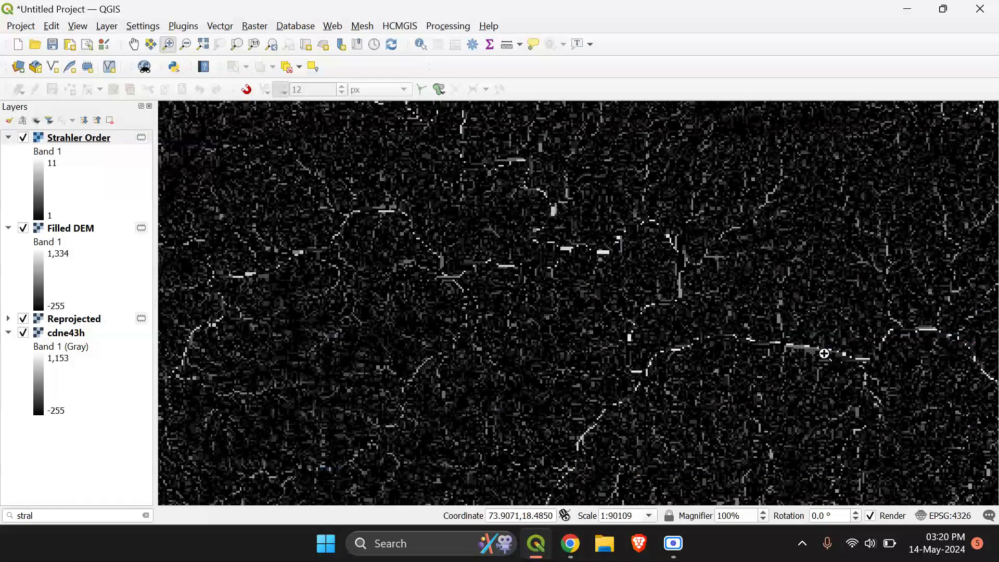
{"action": "left_click_drag", "start_coordinate": [625, 297], "coordinate": [723, 401]}
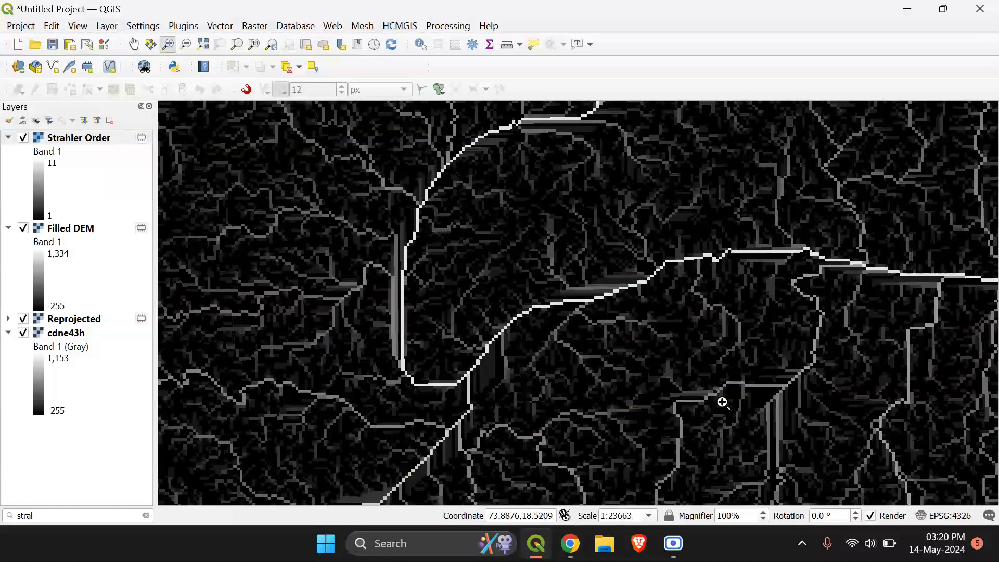
{"action": "left_click_drag", "start_coordinate": [515, 263], "coordinate": [632, 337]}
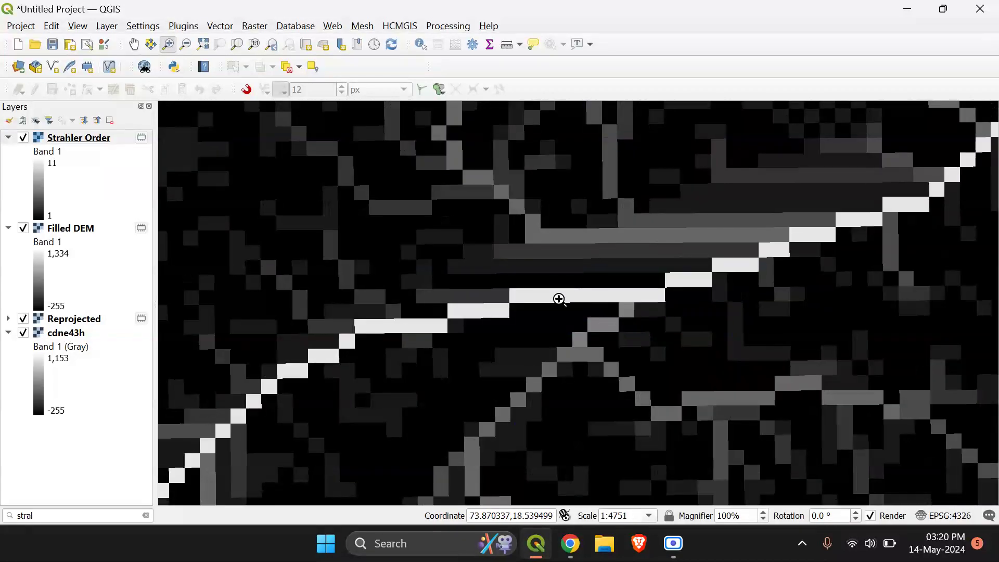
{"action": "left_click", "coordinate": [420, 46]}
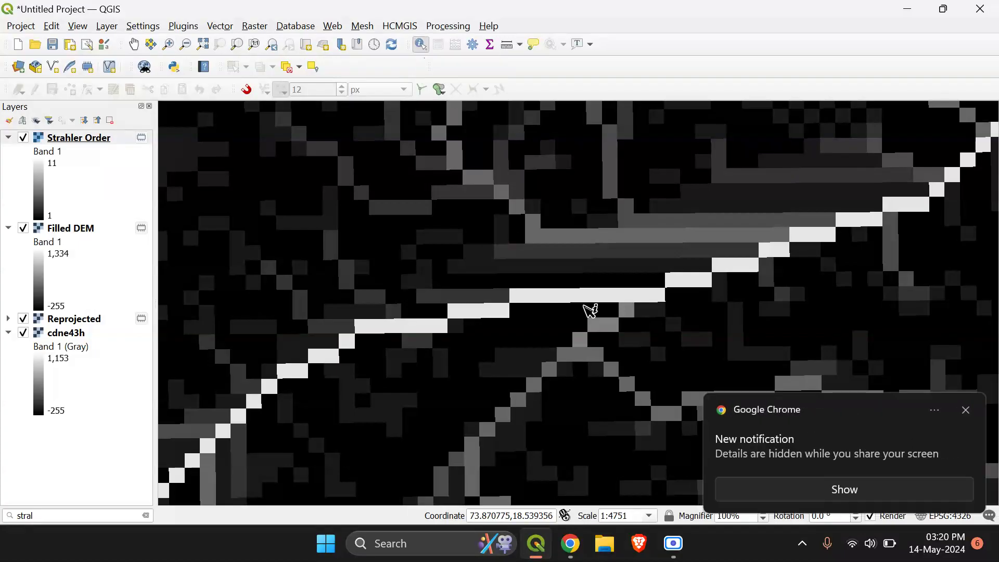
{"action": "left_click", "coordinate": [526, 300]}
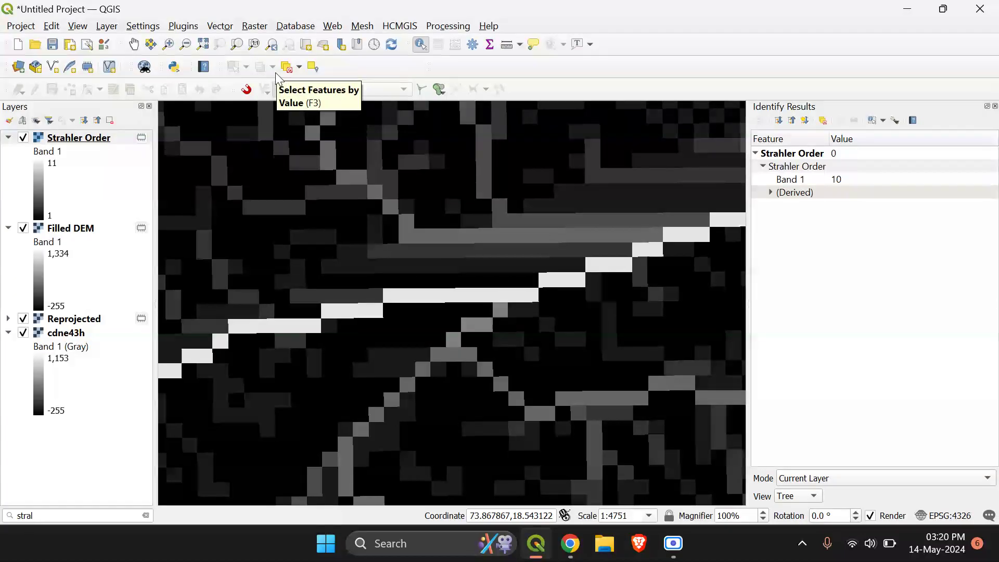
Start a new shapefile layer named order1 in the DEM folder with Point geometry.
{"action": "left_click", "coordinate": [108, 27]}
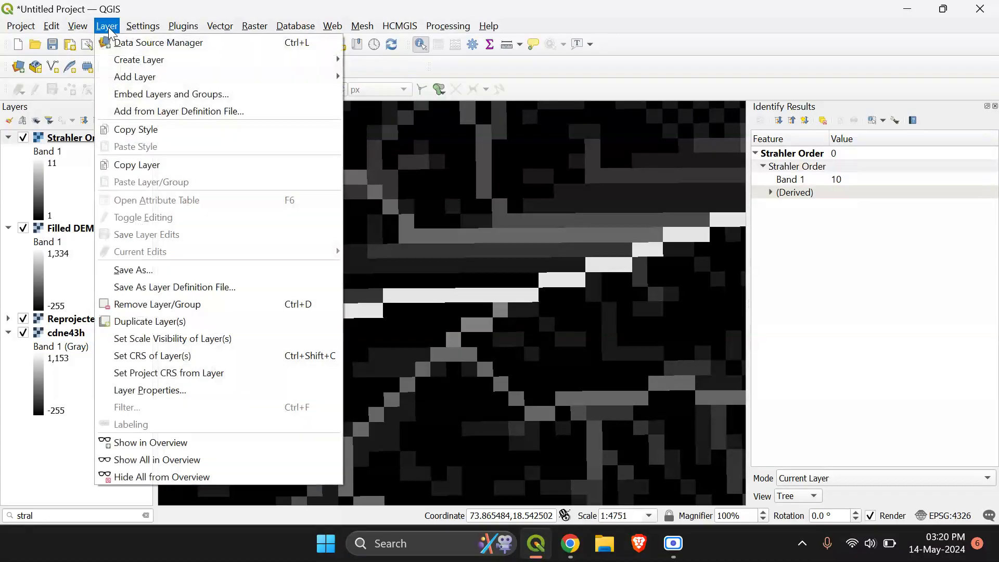
{"action": "mouse_move", "coordinate": [146, 78]}
{"action": "mouse_move", "coordinate": [156, 62]}
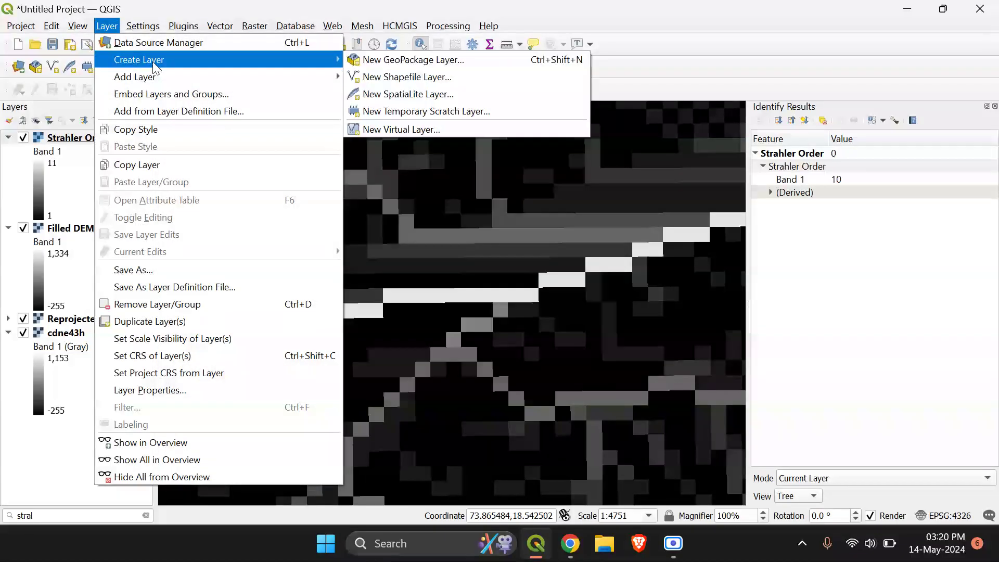
{"action": "left_click", "coordinate": [397, 78]}
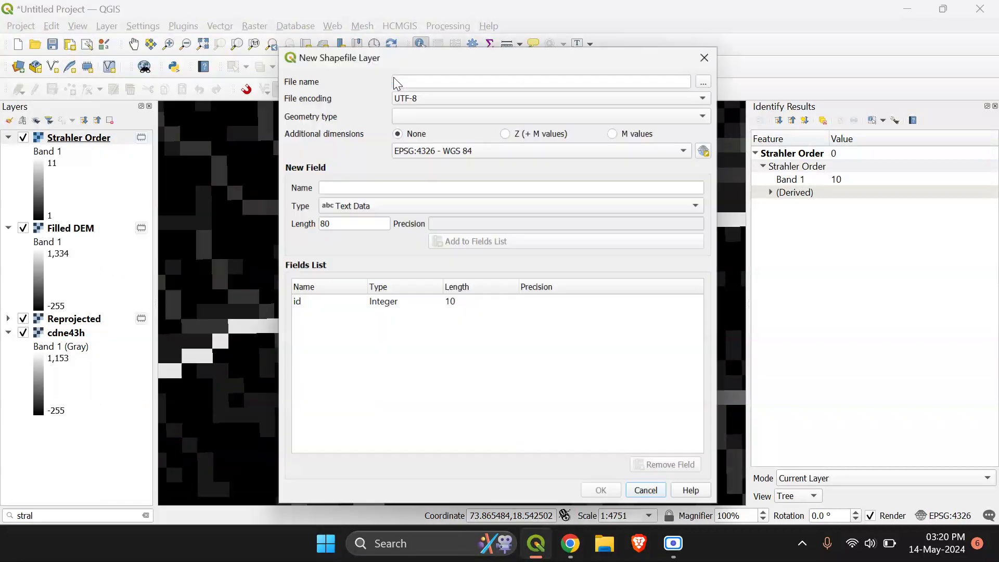
{"action": "left_click", "coordinate": [710, 77]}
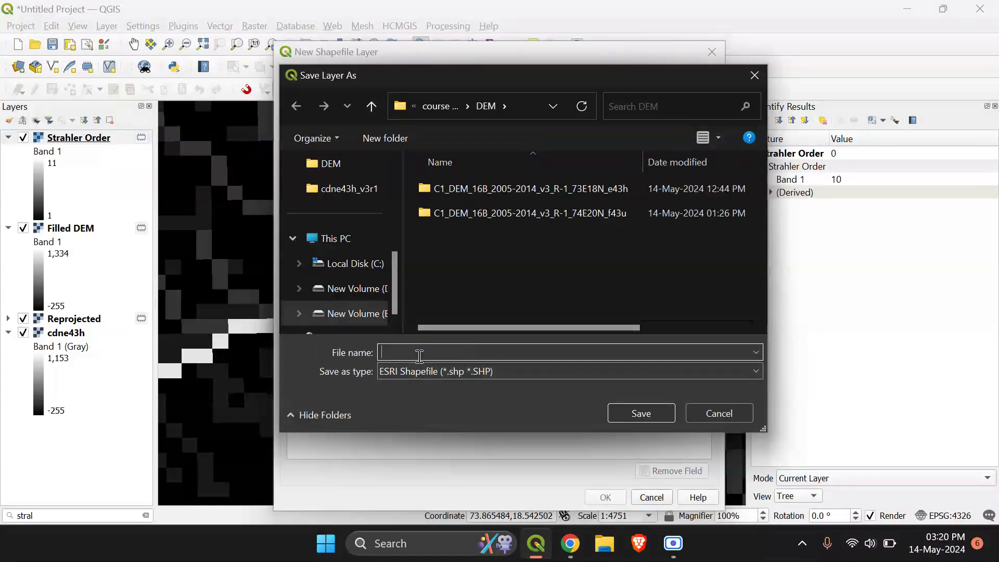
{"action": "type", "text": "order1"}
{"action": "left_click", "coordinate": [634, 414]}
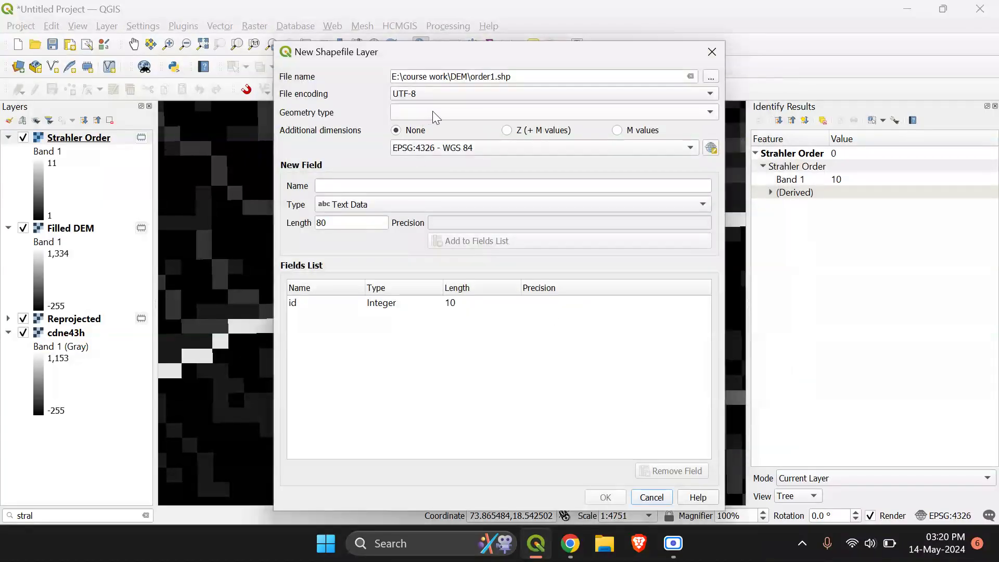
{"action": "left_click", "coordinate": [432, 111]}
{"action": "left_click", "coordinate": [436, 133]}
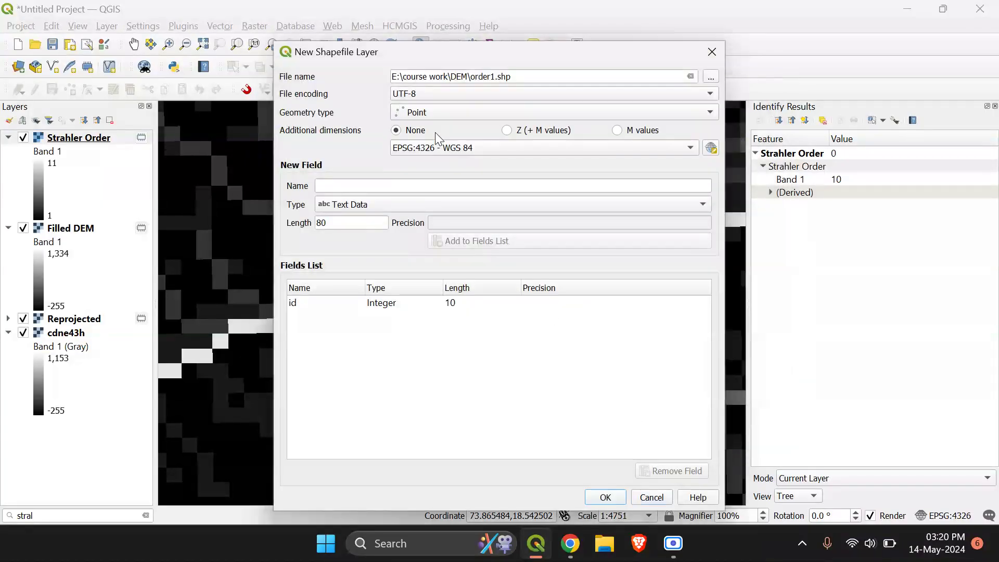
Set the new shapefile's coordinate reference system to EPSG:32643 - WGS 84 / UTM zone 43N and create the layer.
{"action": "left_click", "coordinate": [711, 149]}
{"action": "left_click", "coordinate": [444, 65]}
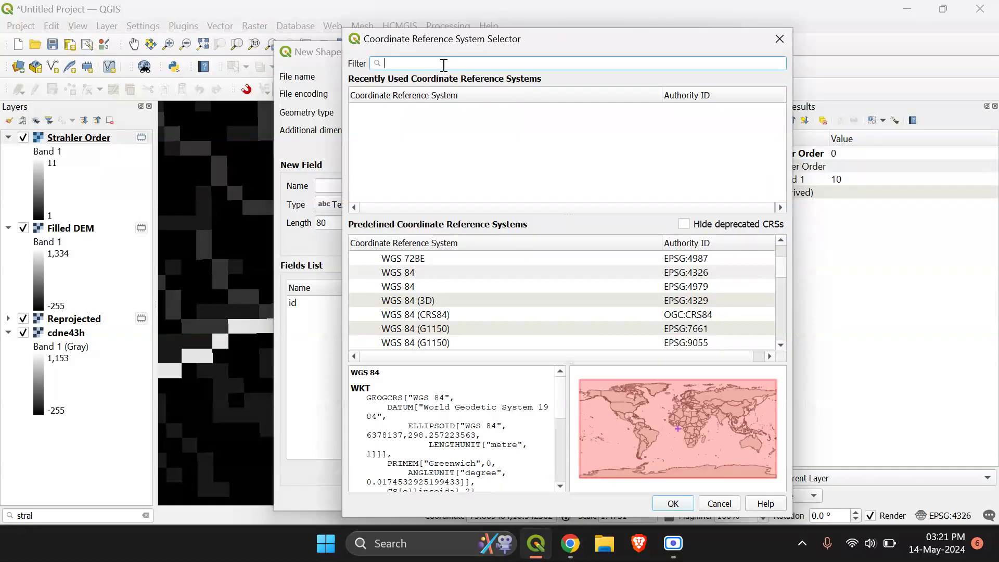
{"action": "type", "text": "EPS"}
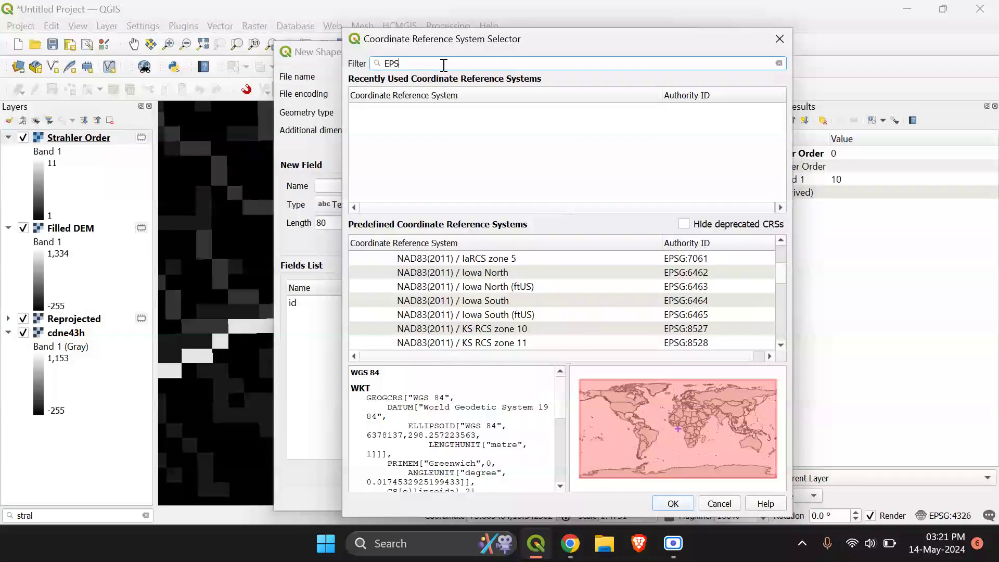
{"action": "type", "text": "G:3"}
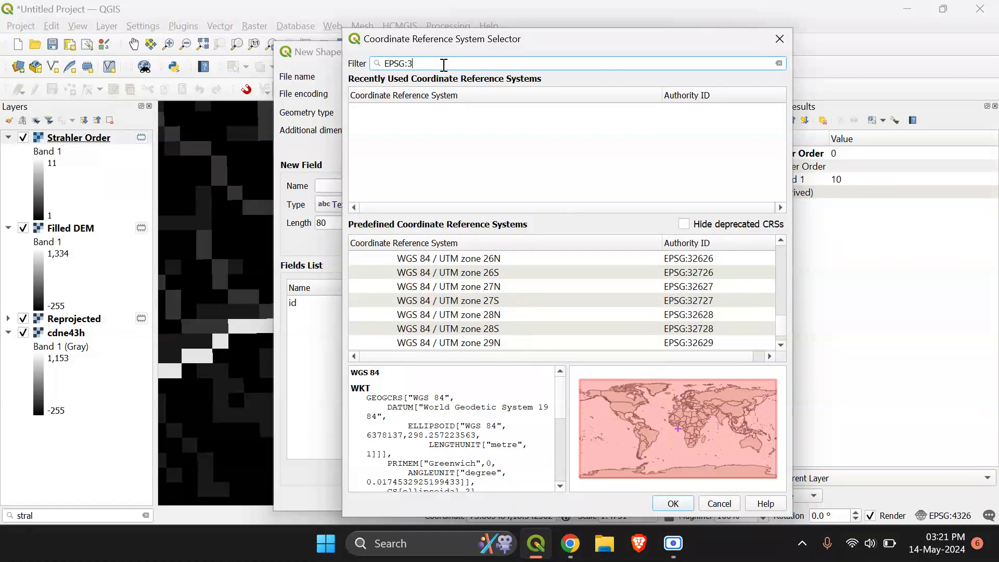
{"action": "type", "text": "2643"}
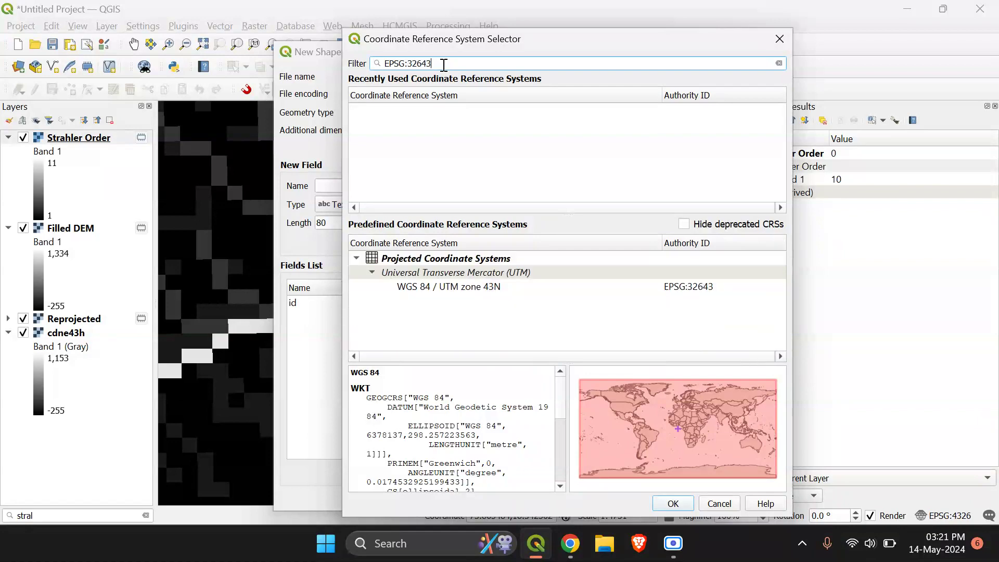
{"action": "double_click", "coordinate": [474, 287]}
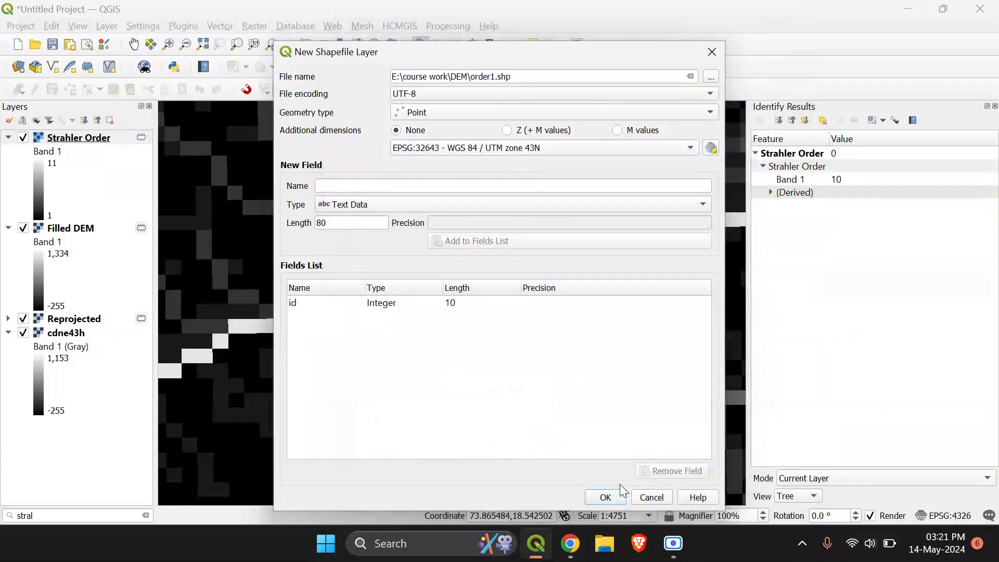
{"action": "left_click", "coordinate": [606, 497]}
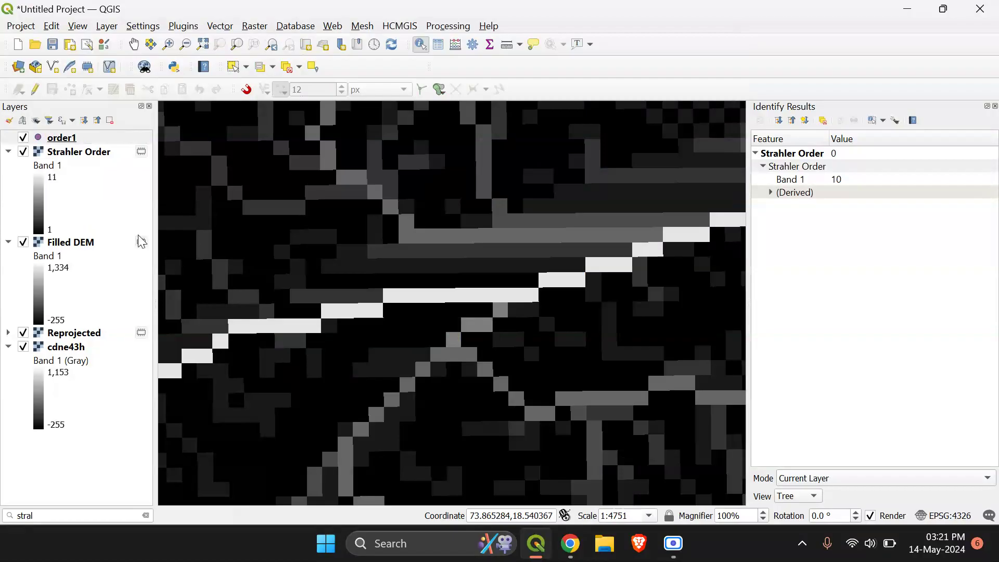
Enable editing on order1, add a point with id 1 on the bright main channel, and save the layer edits.
{"action": "left_click", "coordinate": [35, 92]}
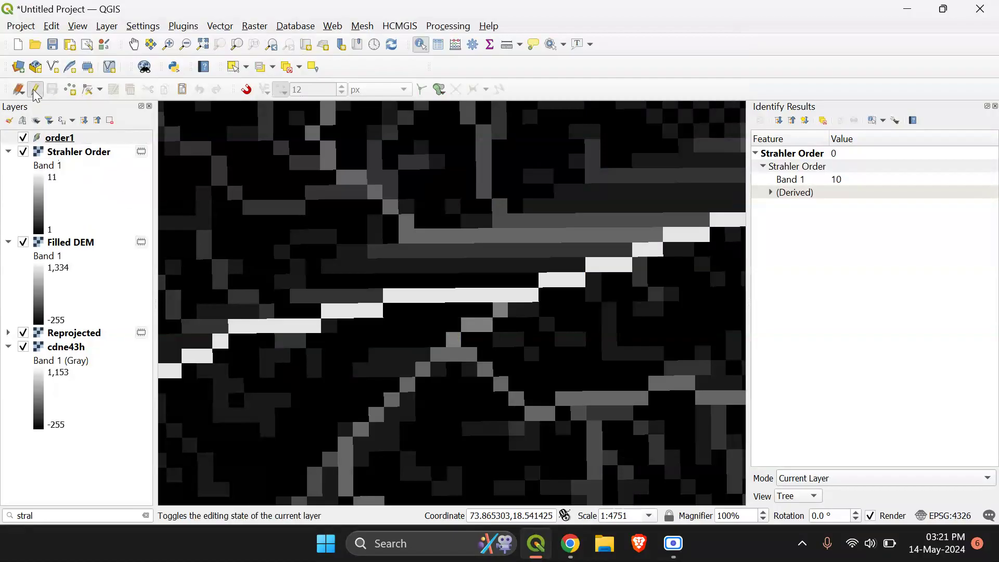
{"action": "left_click", "coordinate": [71, 90]}
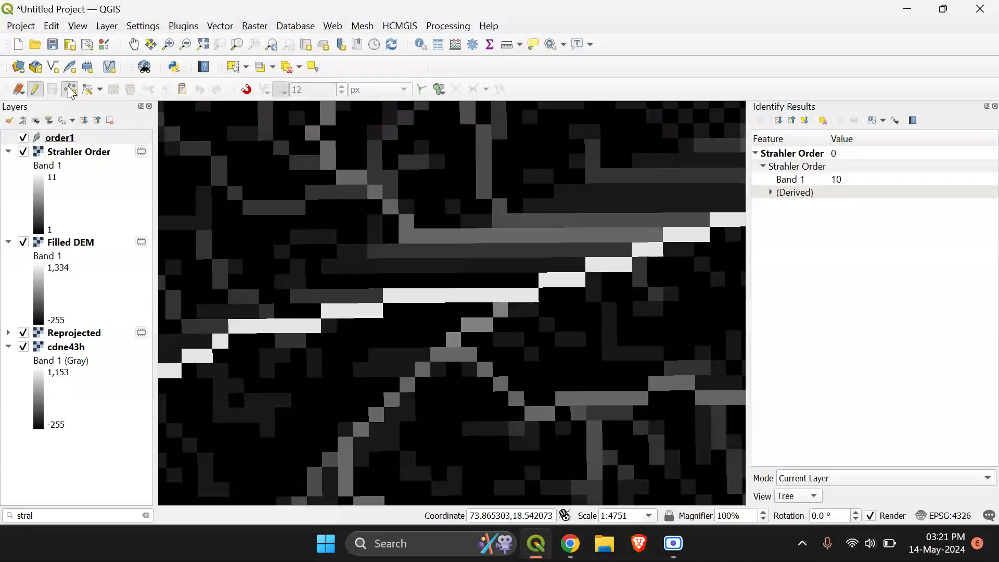
{"action": "left_click", "coordinate": [442, 297]}
{"action": "type", "text": "1"}
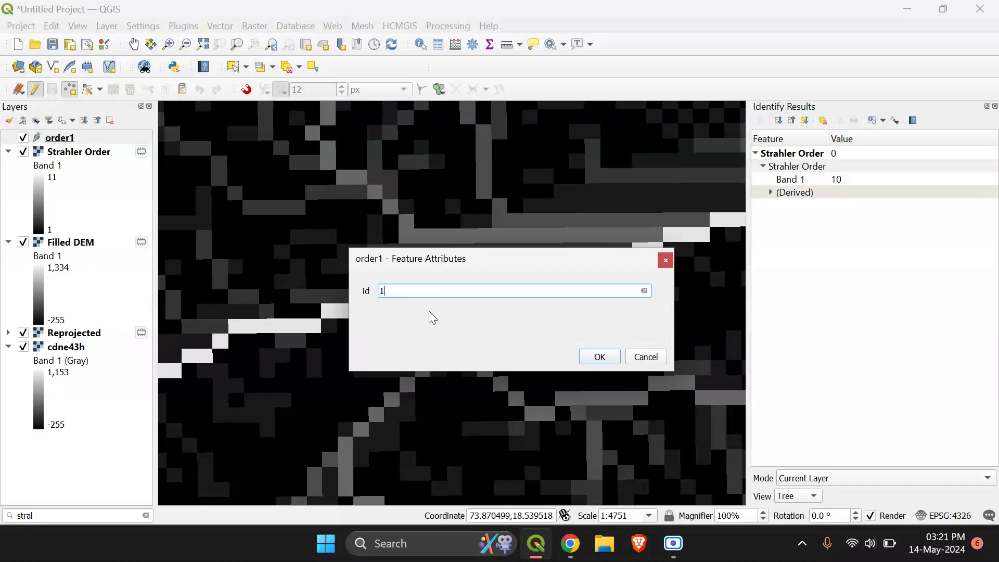
{"action": "left_click", "coordinate": [600, 356]}
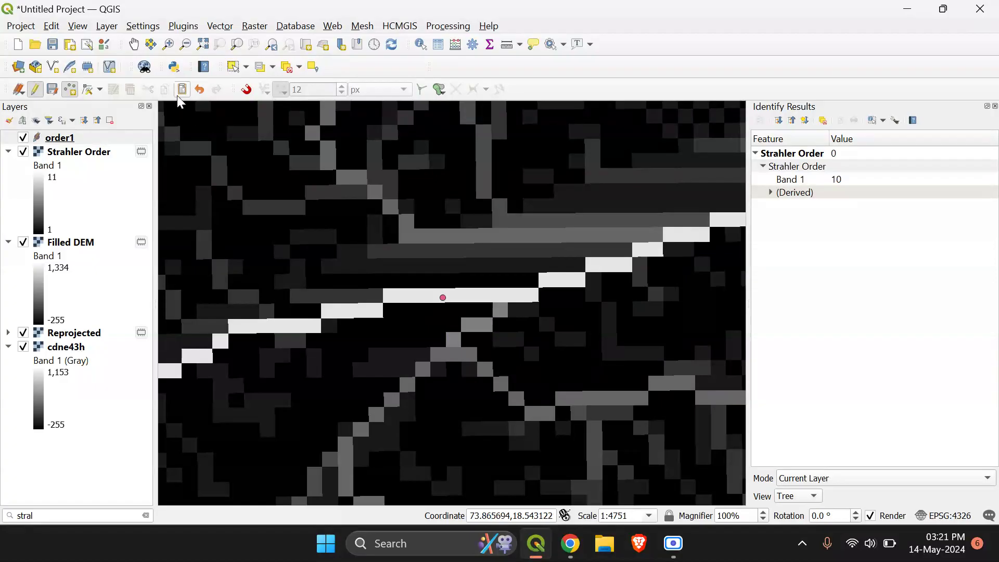
{"action": "left_click", "coordinate": [54, 92]}
In the order1 attribute table, use the Field Calculator to add a Decimal number (real) field X with the expression $x.
{"action": "left_click", "coordinate": [71, 141]}
{"action": "right_click", "coordinate": [71, 141]}
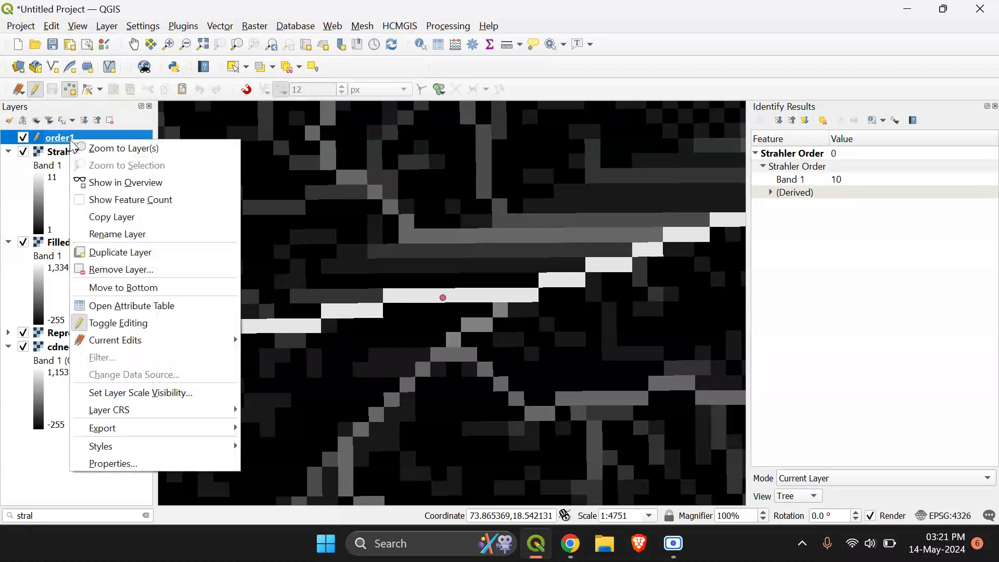
{"action": "left_click", "coordinate": [145, 305]}
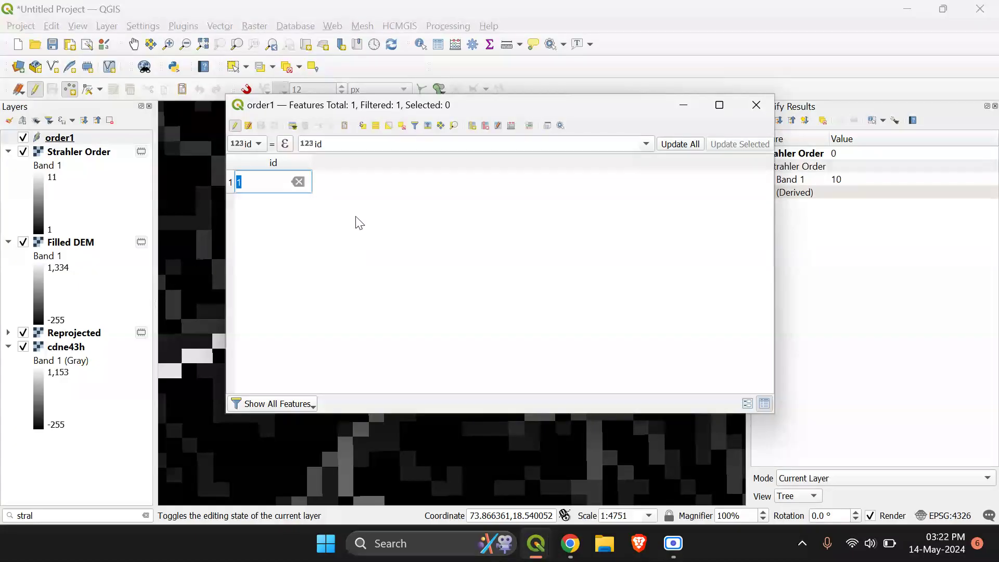
{"action": "left_click", "coordinate": [512, 127]}
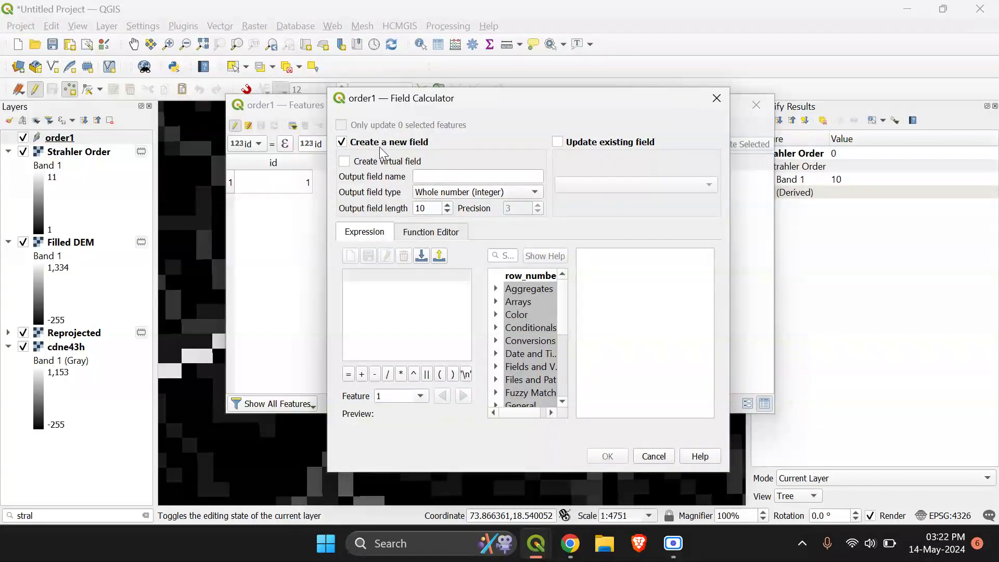
{"action": "left_click", "coordinate": [449, 177]}
{"action": "type", "text": "X"}
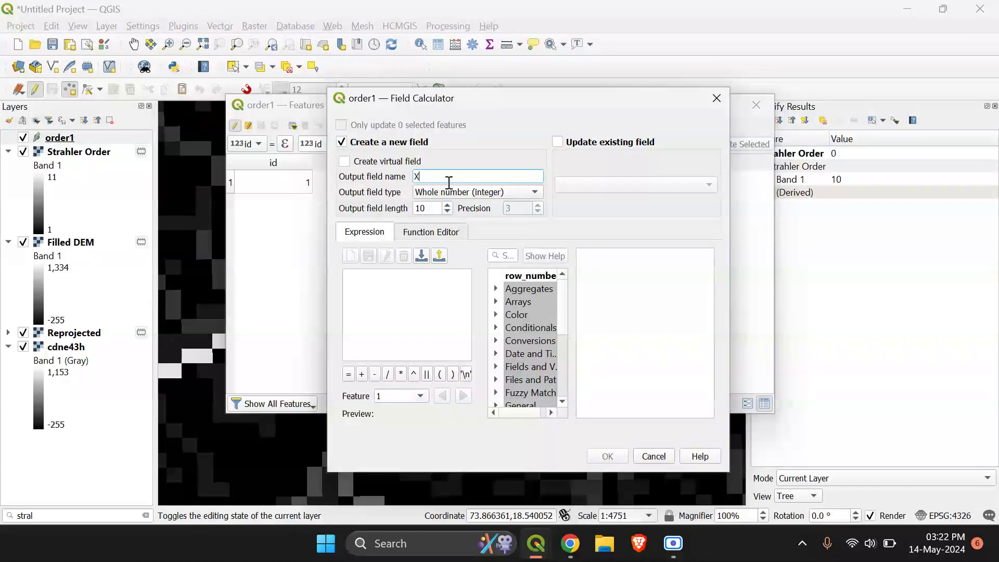
{"action": "left_click", "coordinate": [455, 194]}
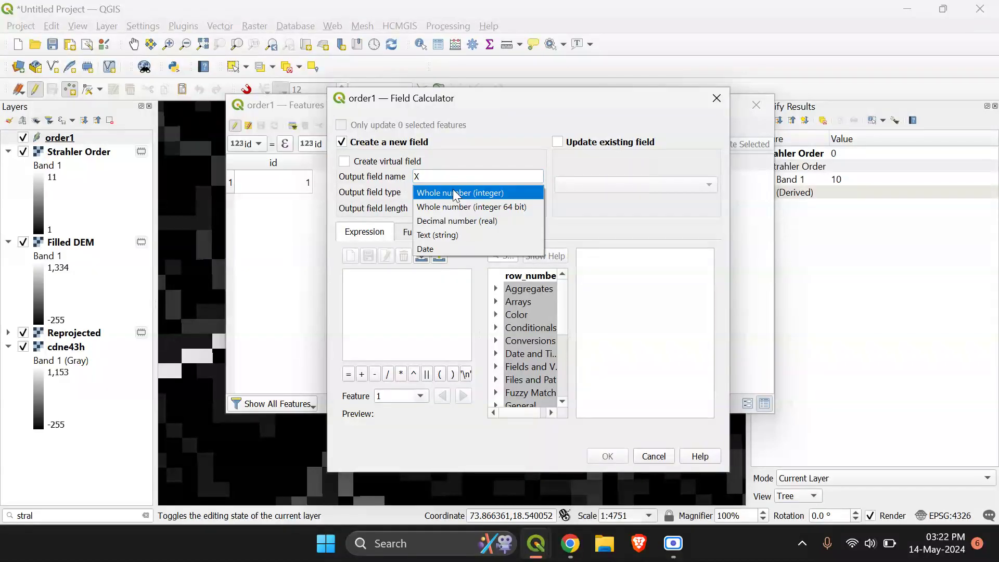
{"action": "left_click", "coordinate": [460, 223]}
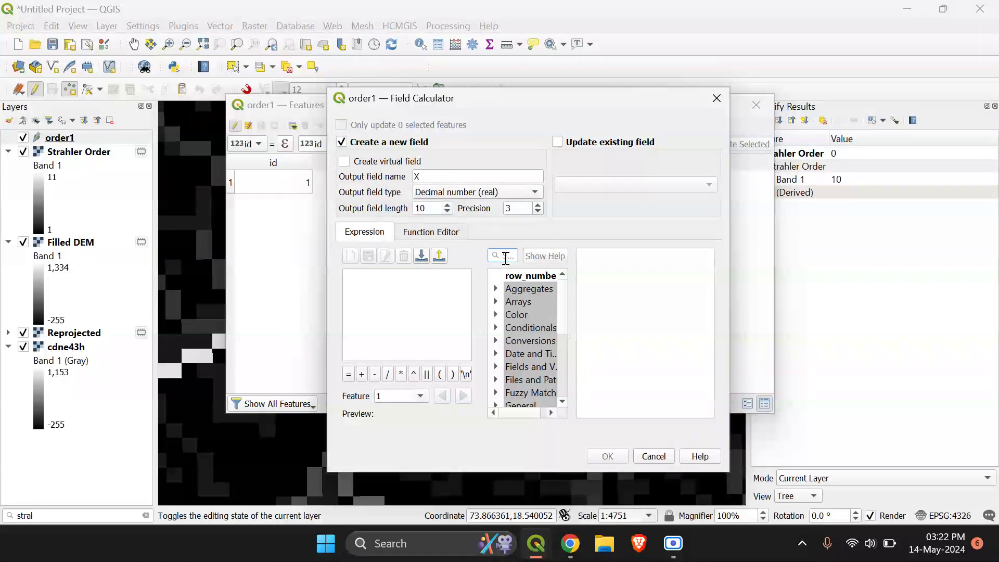
{"action": "type", "text": "$"}
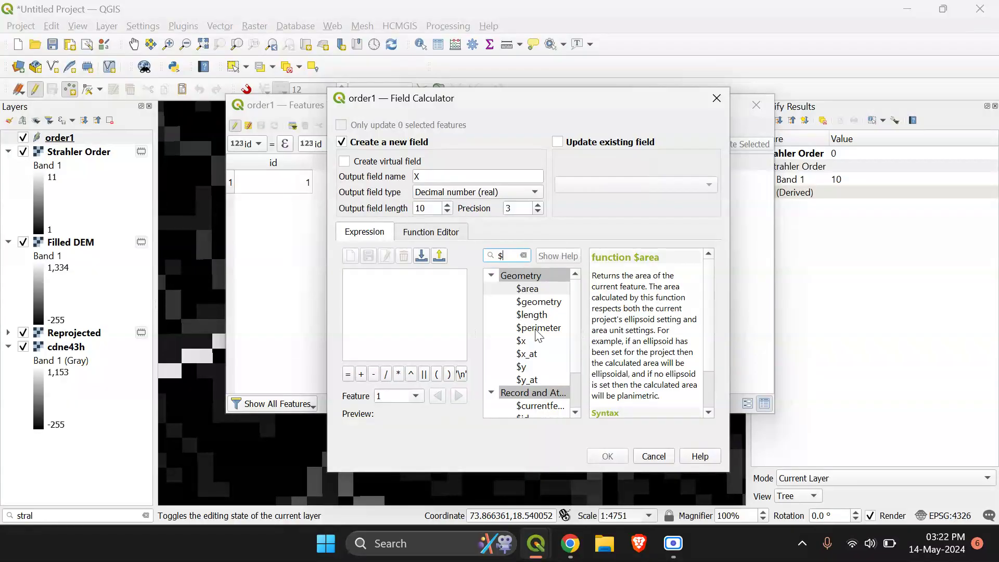
{"action": "left_click", "coordinate": [522, 342]}
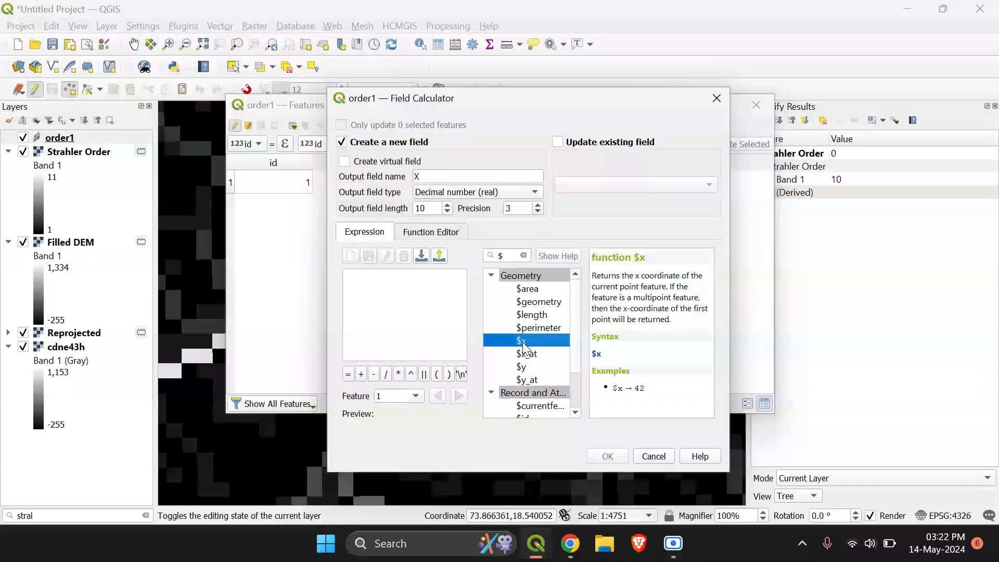
{"action": "double_click", "coordinate": [523, 341]}
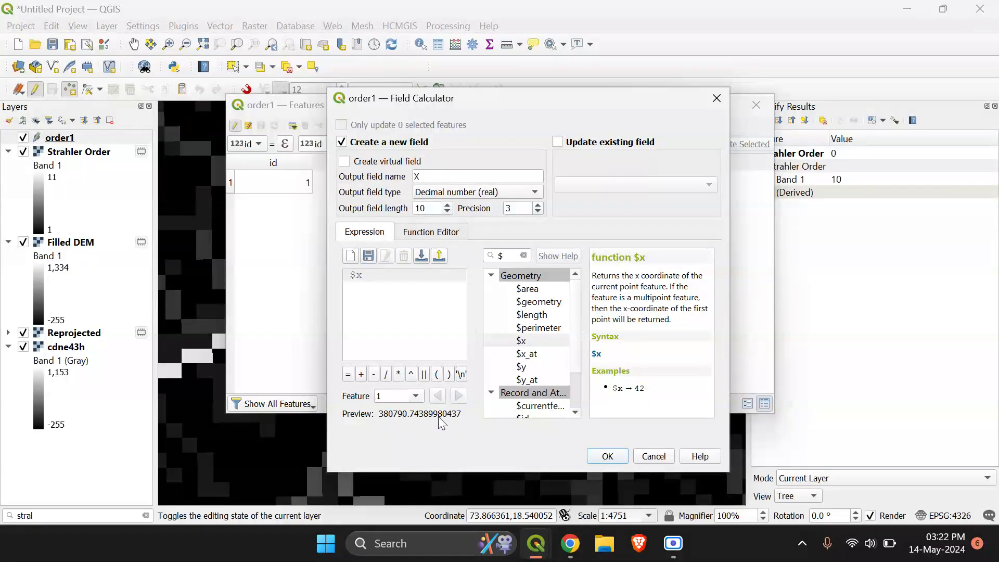
{"action": "left_click", "coordinate": [608, 457]}
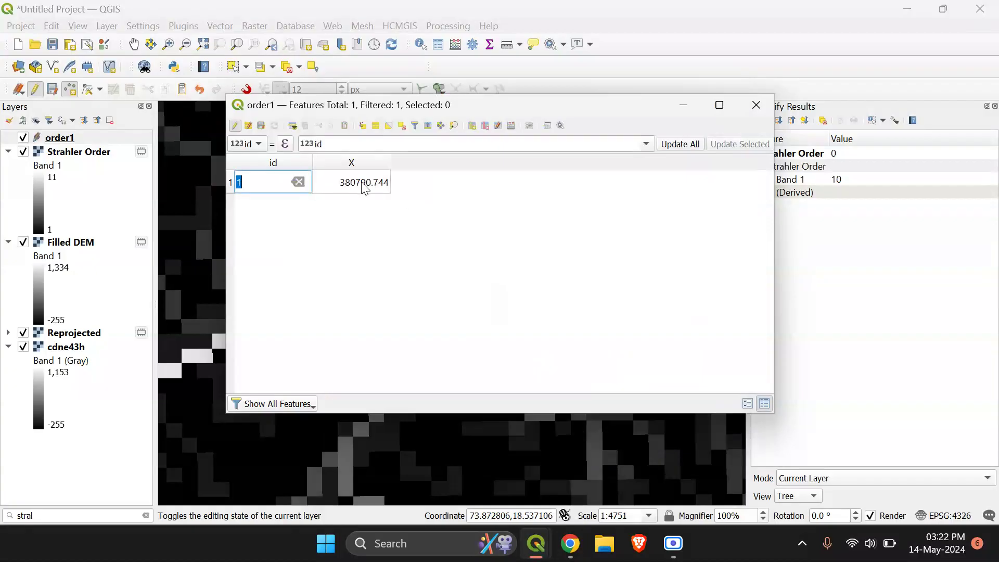
Add a Decimal number (real) field Y with the expression $y, save the edits, and close the attribute table.
{"action": "left_click", "coordinate": [511, 126]}
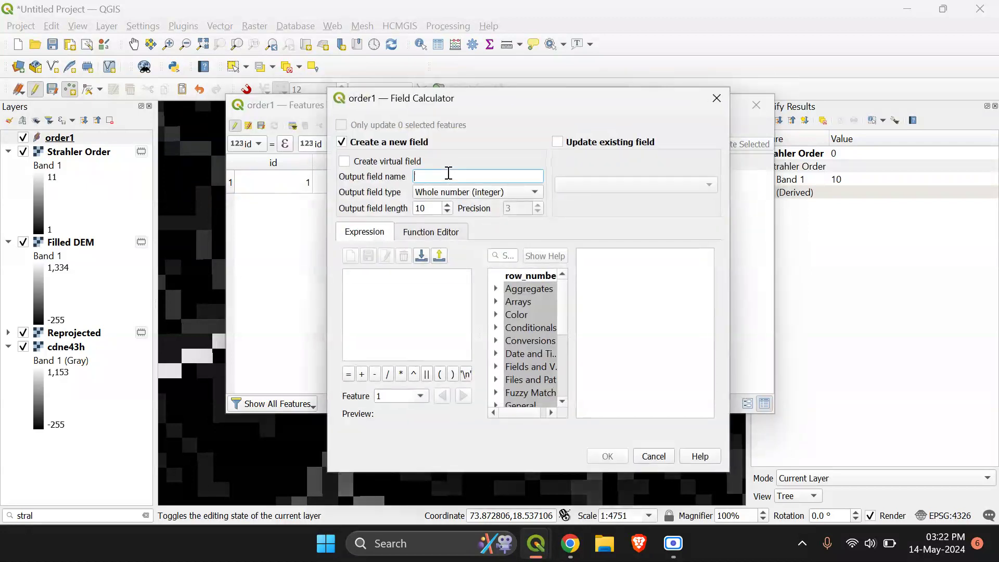
{"action": "type", "text": "Y"}
{"action": "left_click", "coordinate": [456, 194]}
{"action": "left_click", "coordinate": [454, 221]}
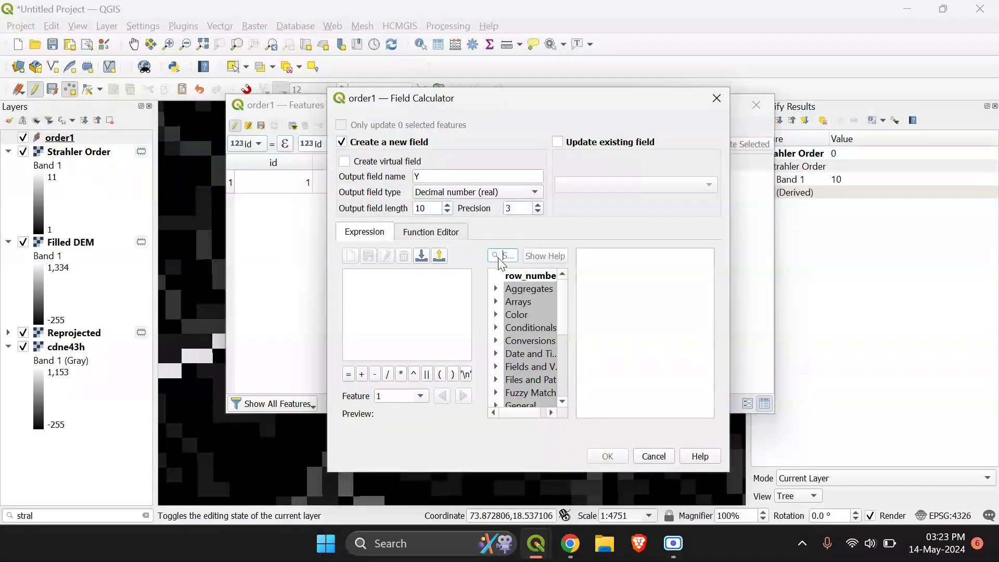
{"action": "type", "text": "$"}
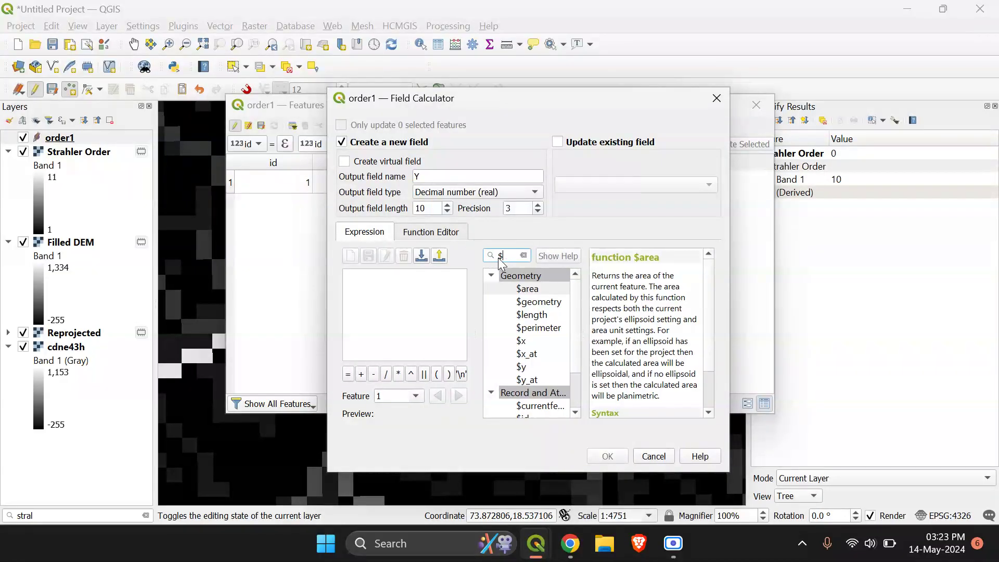
{"action": "left_click", "coordinate": [522, 367]}
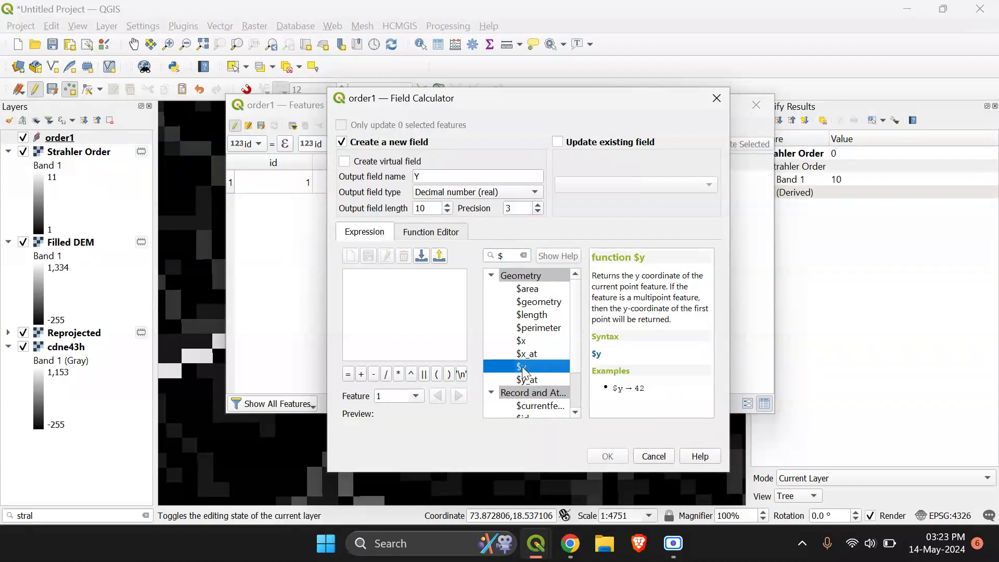
{"action": "double_click", "coordinate": [523, 368]}
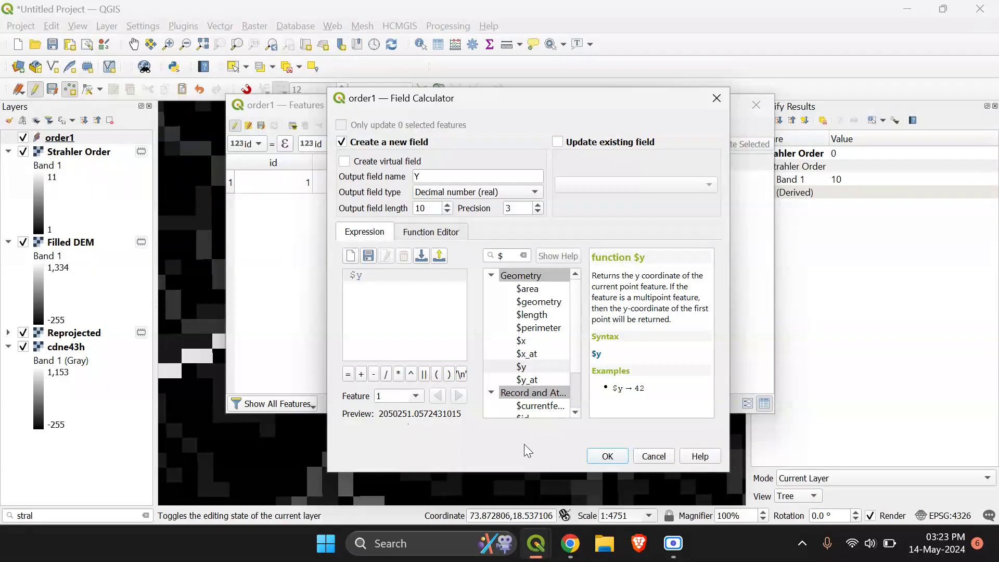
{"action": "left_click", "coordinate": [607, 456]}
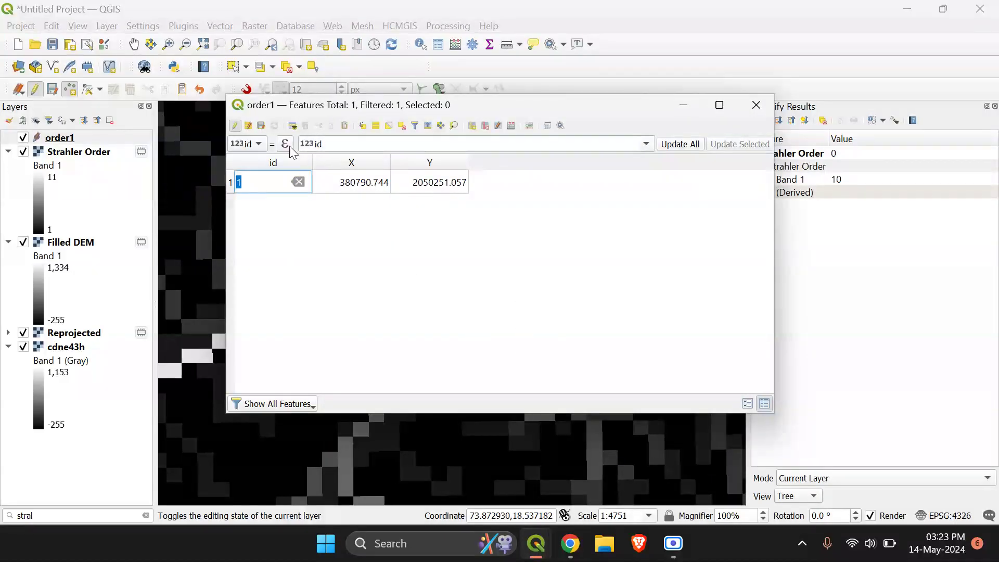
{"action": "left_click", "coordinate": [260, 128]}
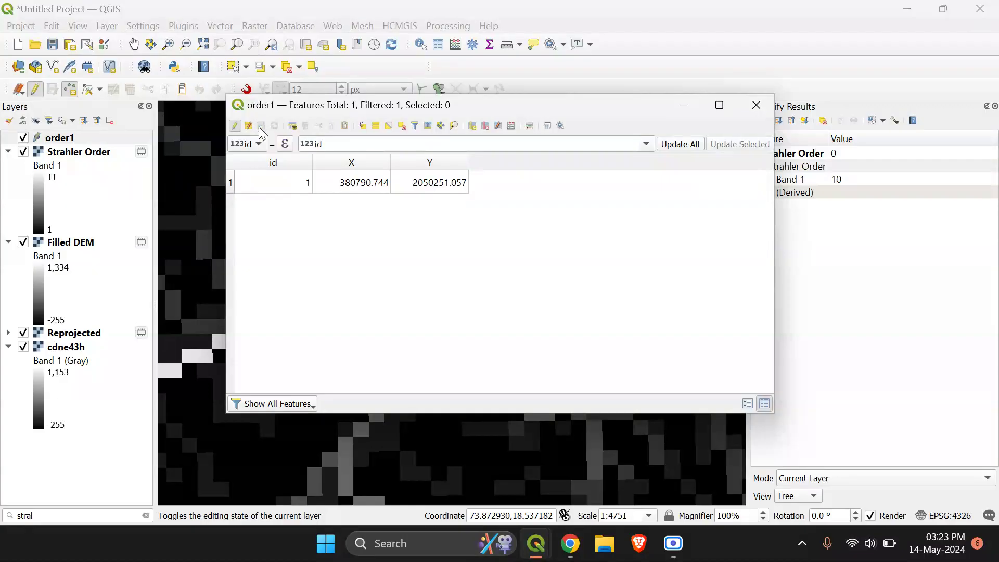
{"action": "left_click", "coordinate": [749, 115]}
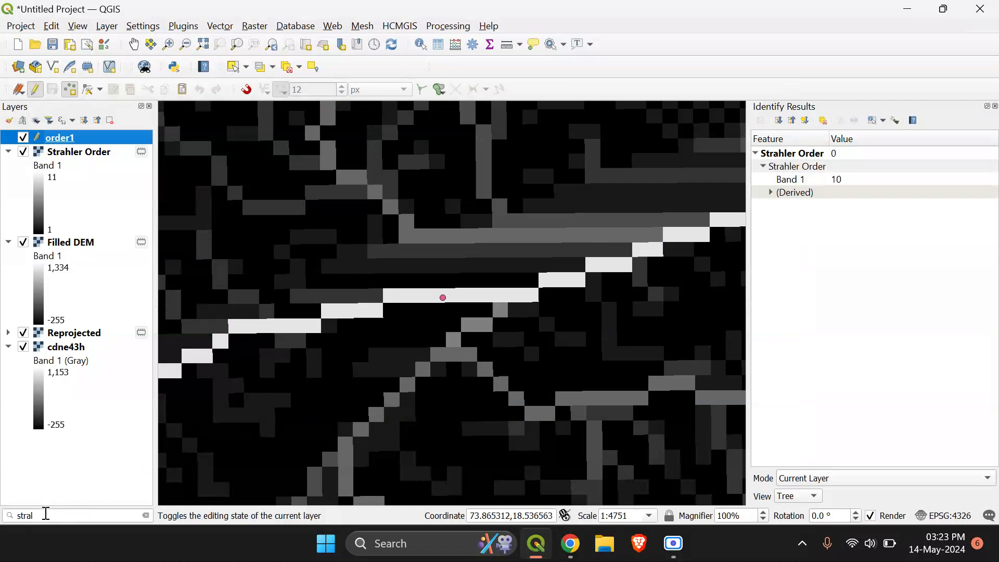
Find the Upslope area processing algorithm and open it.
{"action": "left_click", "coordinate": [2, 515]}
{"action": "type", "text": "ups"}
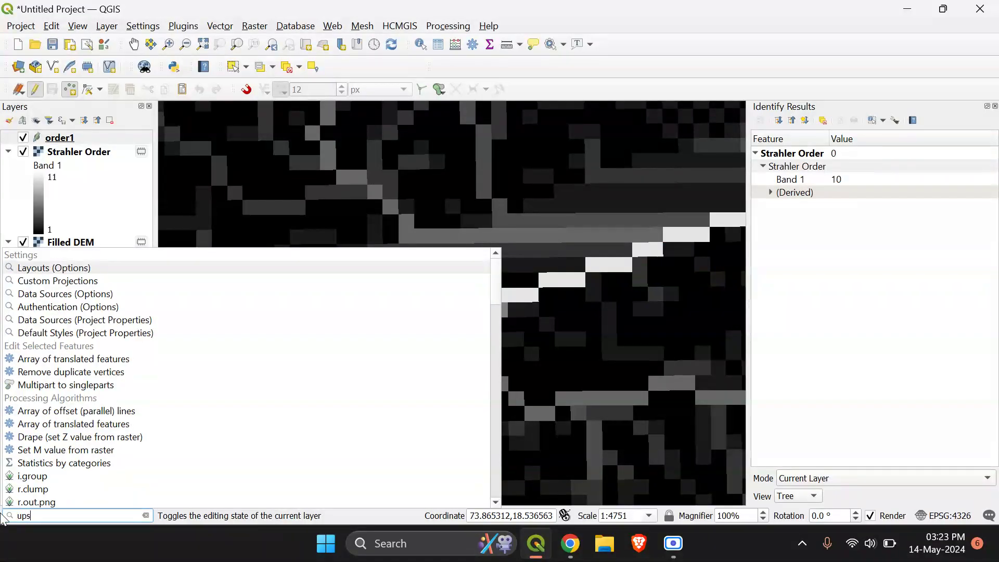
{"action": "type", "text": "lop"}
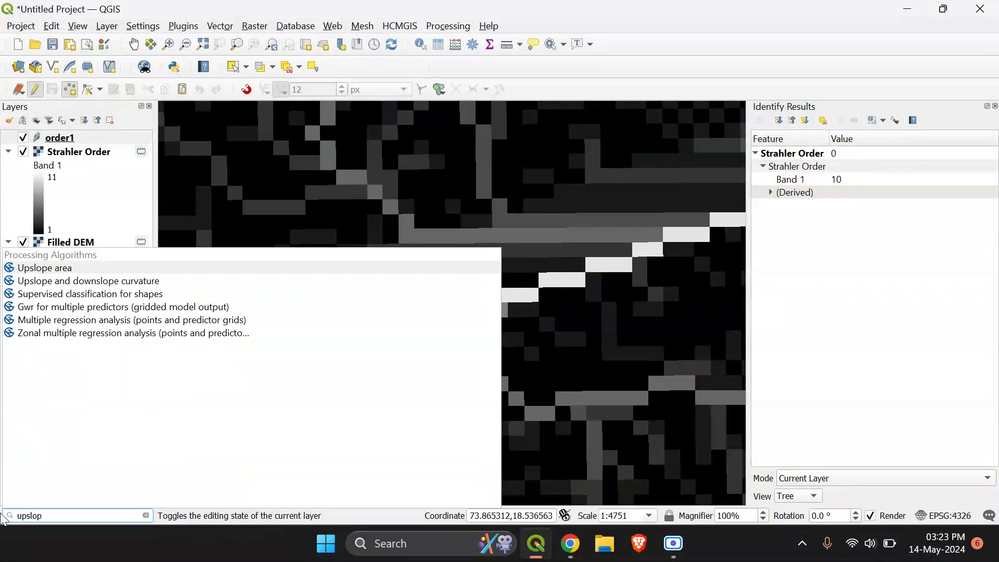
{"action": "left_click", "coordinate": [48, 273]}
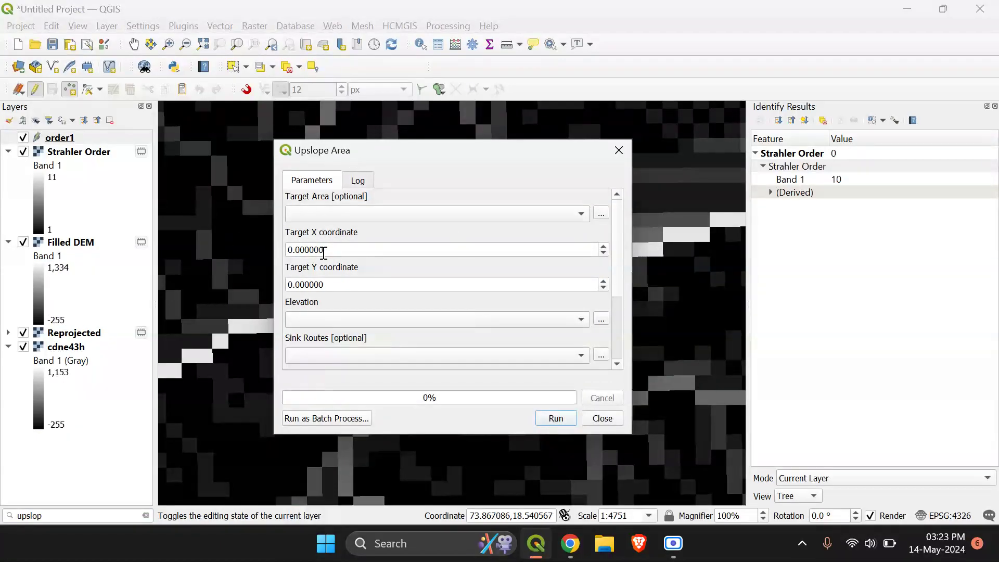
Copy the X value from the order1 attribute table into the Upslope Area target X coordinate, 380790.744.
{"action": "right_click", "coordinate": [72, 139]}
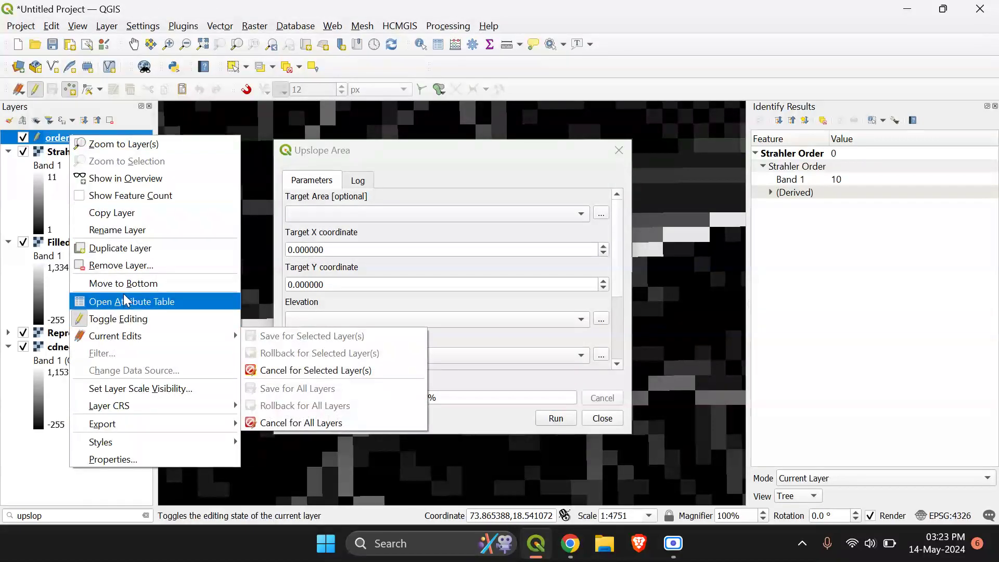
{"action": "left_click", "coordinate": [127, 301]}
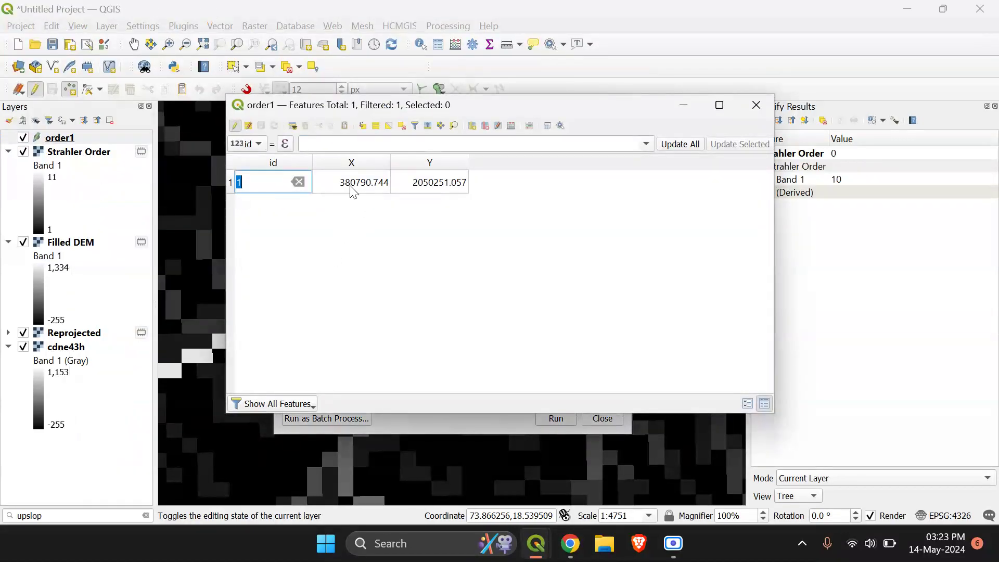
{"action": "left_click", "coordinate": [351, 185]}
{"action": "right_click", "coordinate": [350, 185]}
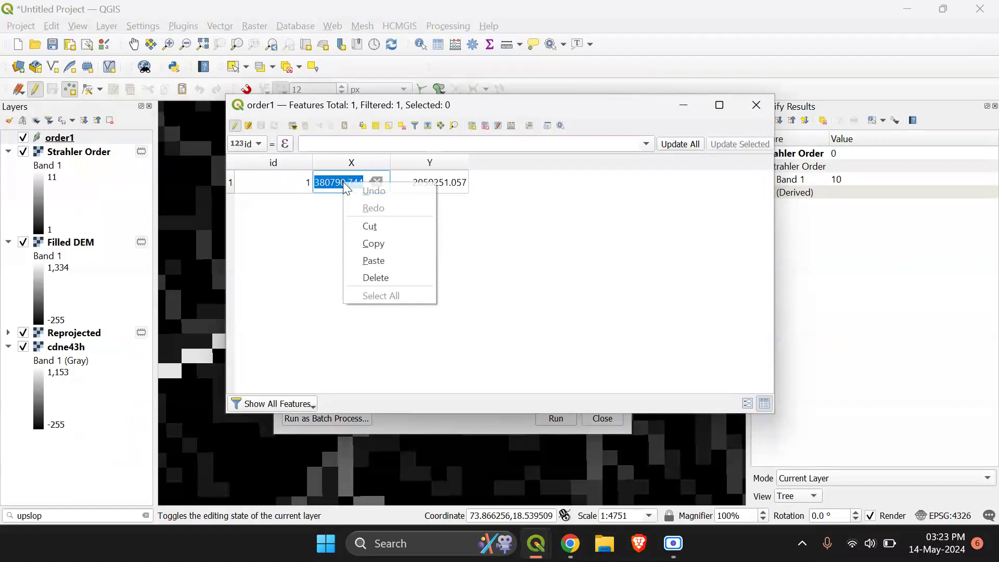
{"action": "left_click", "coordinate": [382, 247]}
{"action": "left_click", "coordinate": [443, 430]}
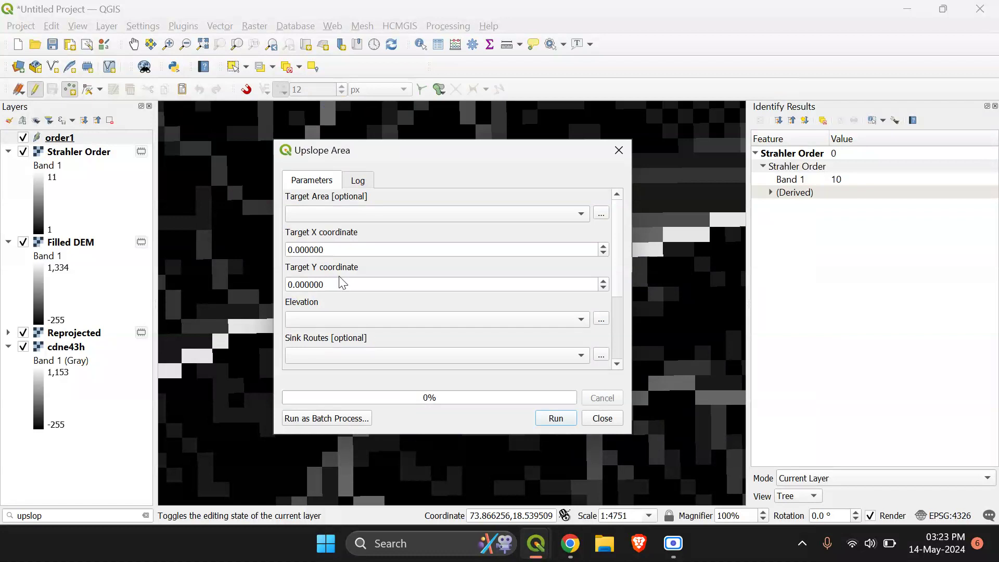
{"action": "left_click_drag", "start_coordinate": [334, 249], "coordinate": [273, 246]}
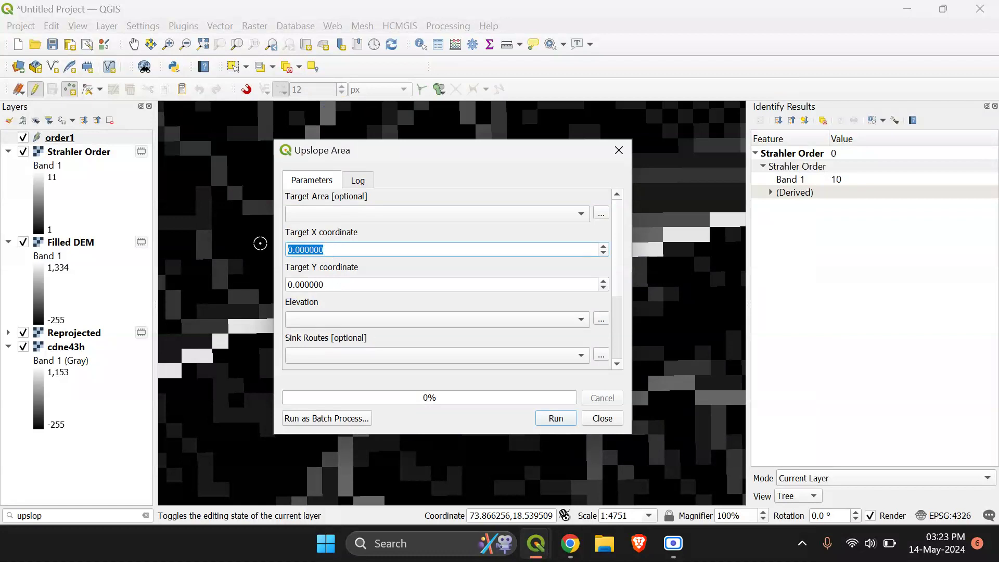
{"action": "key", "text": "ctrl+v"}
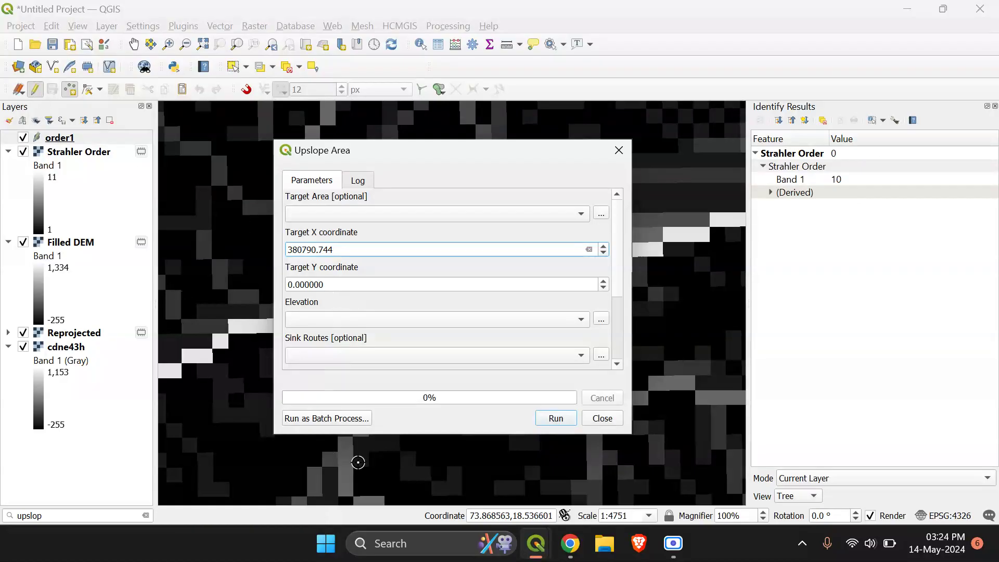
Copy the Y value from the order1 attribute table into the Upslope Area target Y coordinate, 2050251.057.
{"action": "mouse_move", "coordinate": [543, 548]}
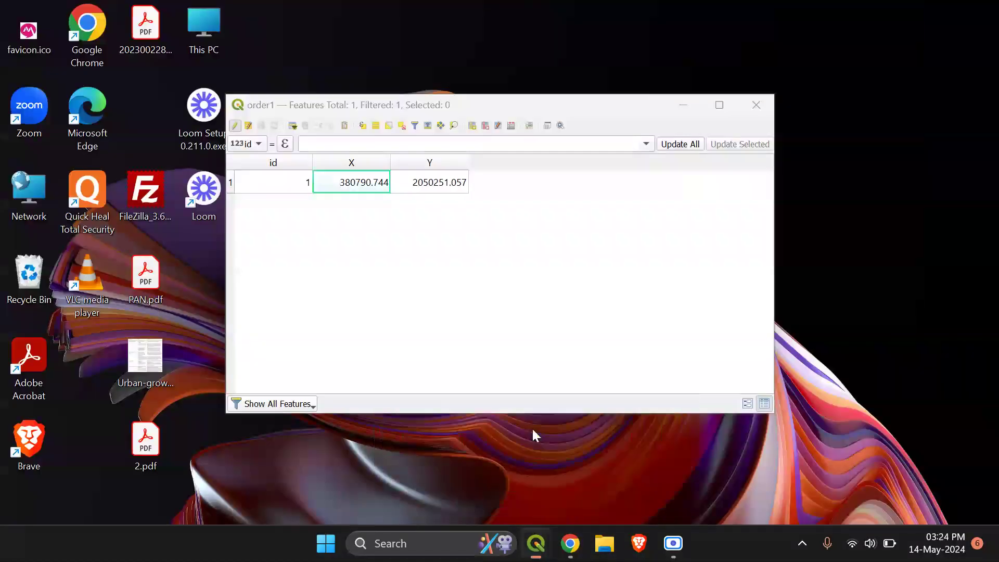
{"action": "left_click", "coordinate": [588, 496]}
{"action": "double_click", "coordinate": [434, 183]}
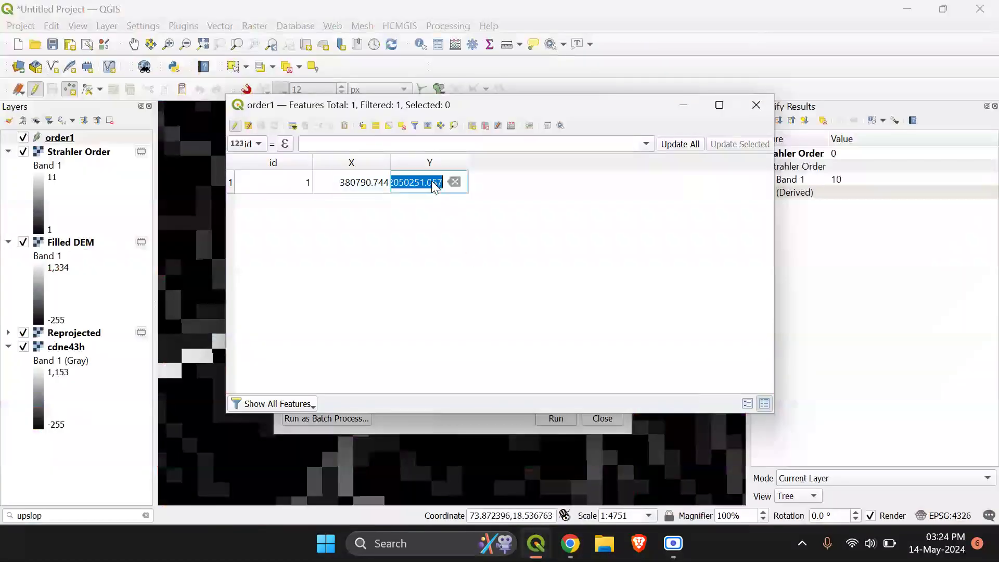
{"action": "right_click", "coordinate": [428, 181]}
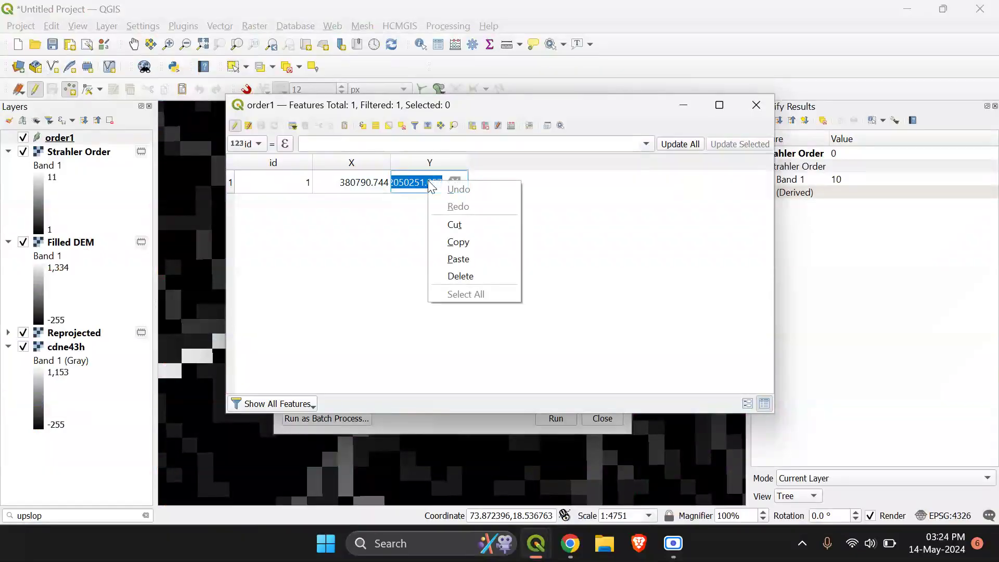
{"action": "left_click", "coordinate": [460, 243]}
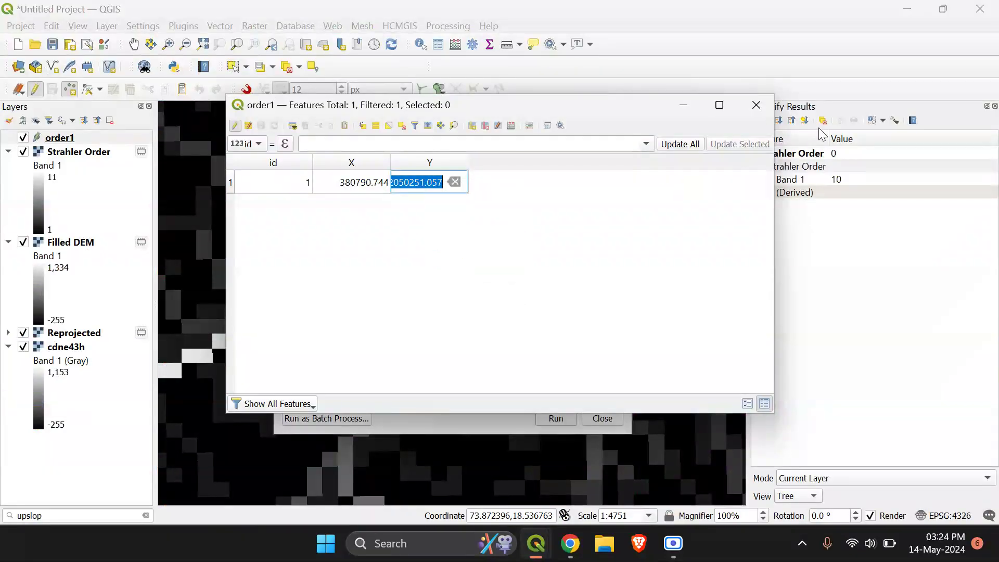
{"action": "left_click", "coordinate": [766, 114]}
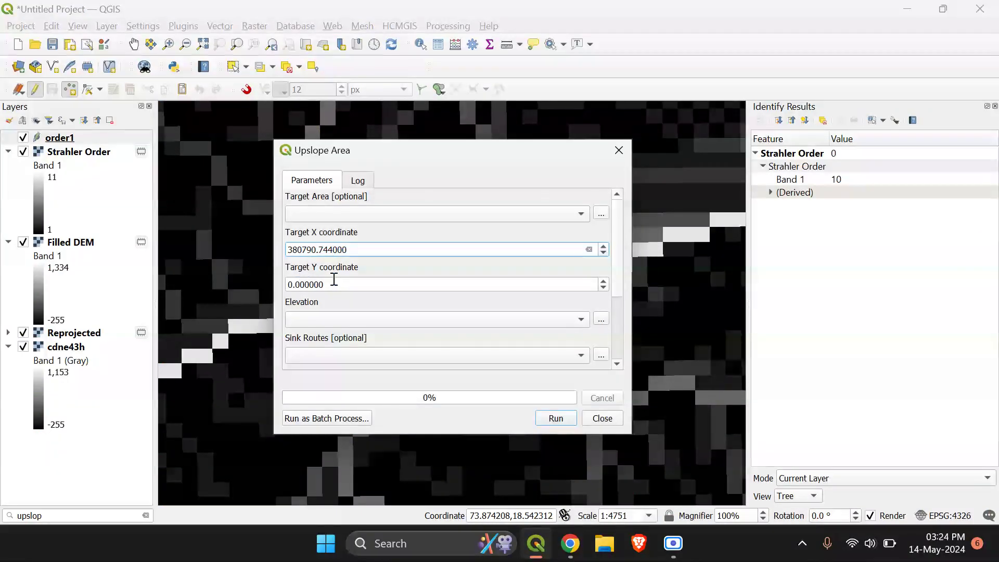
{"action": "left_click_drag", "start_coordinate": [331, 284], "coordinate": [254, 281]}
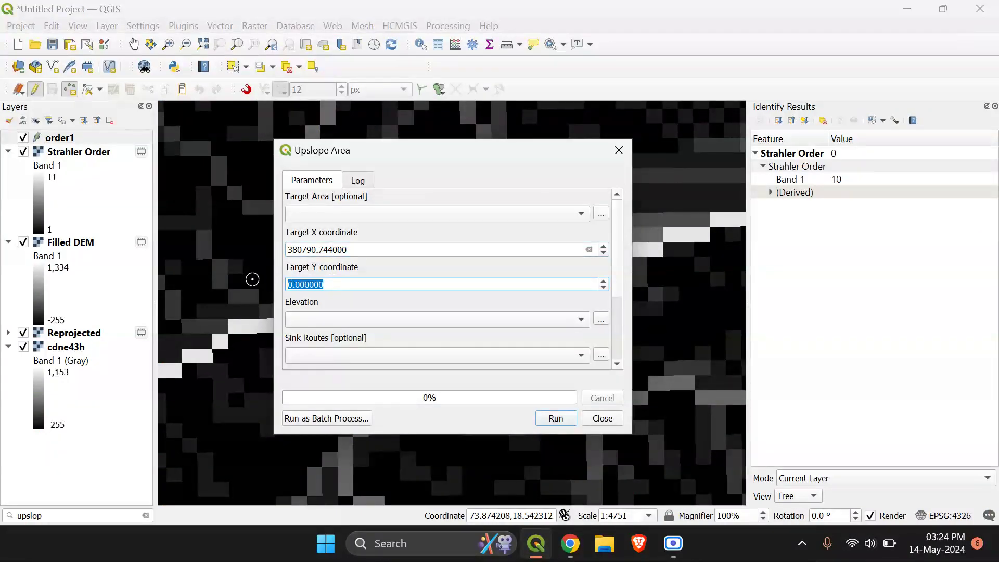
{"action": "key", "text": "ctrl+v"}
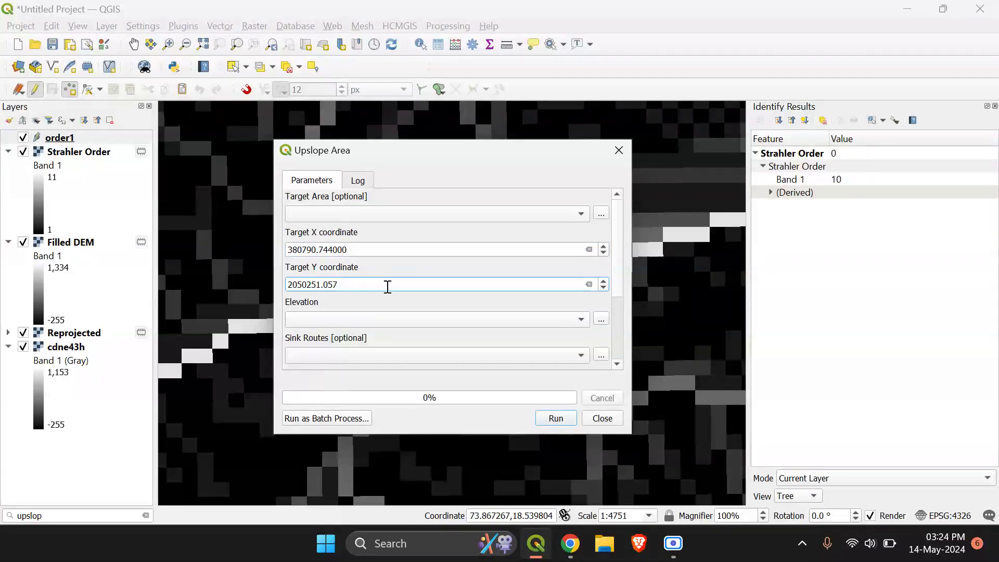
Set the Upslope Area elevation input to Filled DEM [EPSG:32643] and the method to Deterministic 8.
{"action": "left_click", "coordinate": [320, 318]}
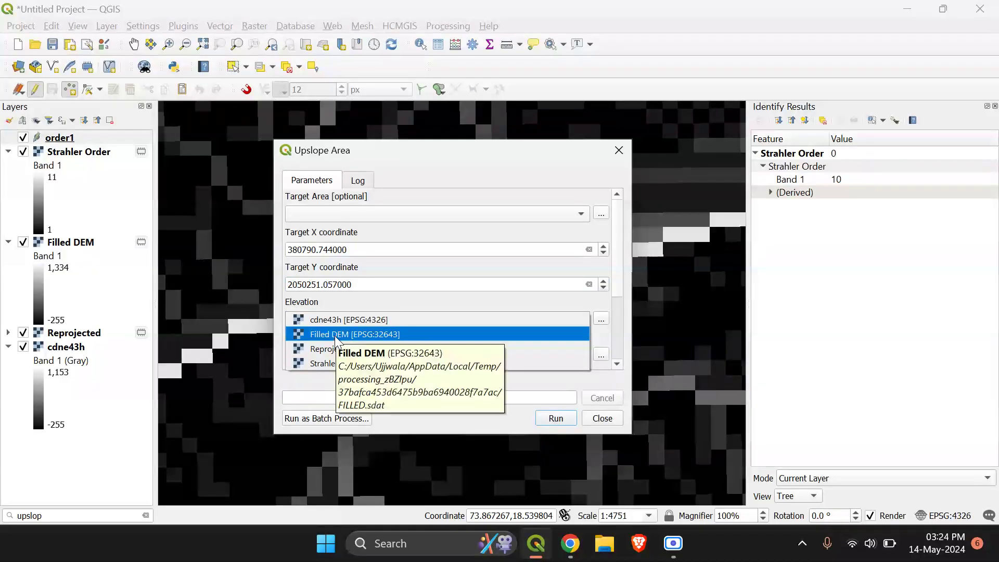
{"action": "left_click", "coordinate": [335, 336]}
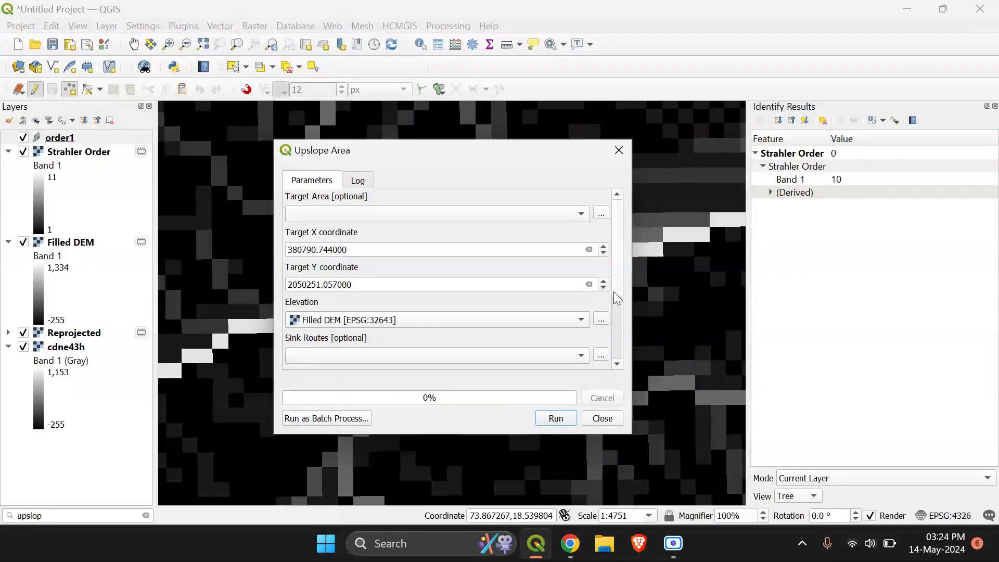
{"action": "left_click_drag", "start_coordinate": [616, 282], "coordinate": [619, 316]}
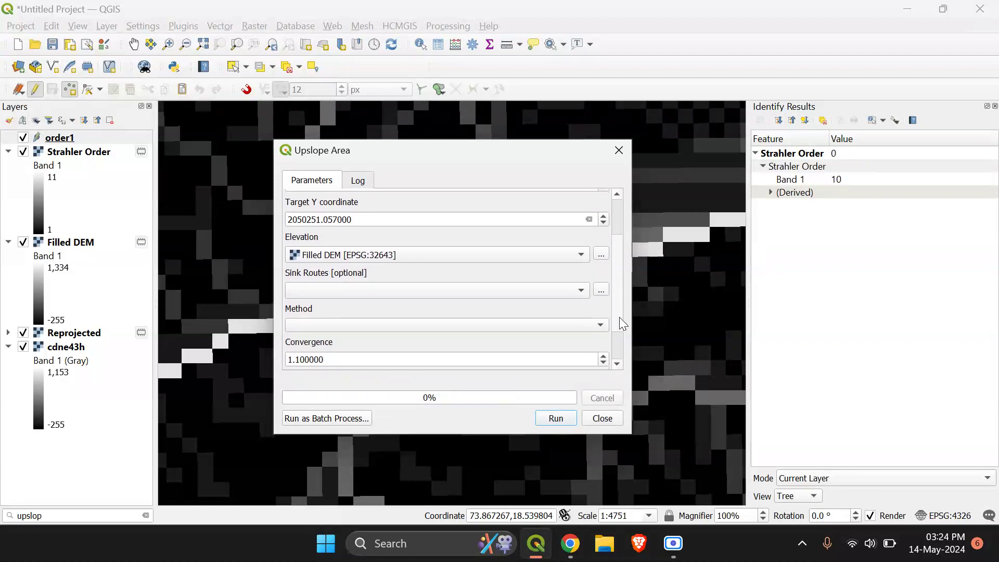
{"action": "left_click", "coordinate": [307, 328]}
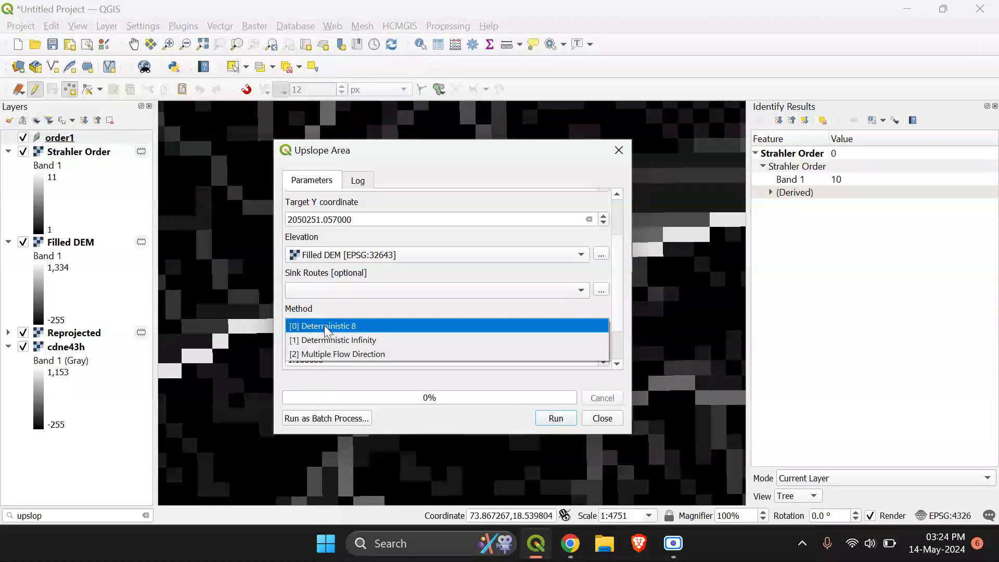
{"action": "left_click", "coordinate": [323, 326]}
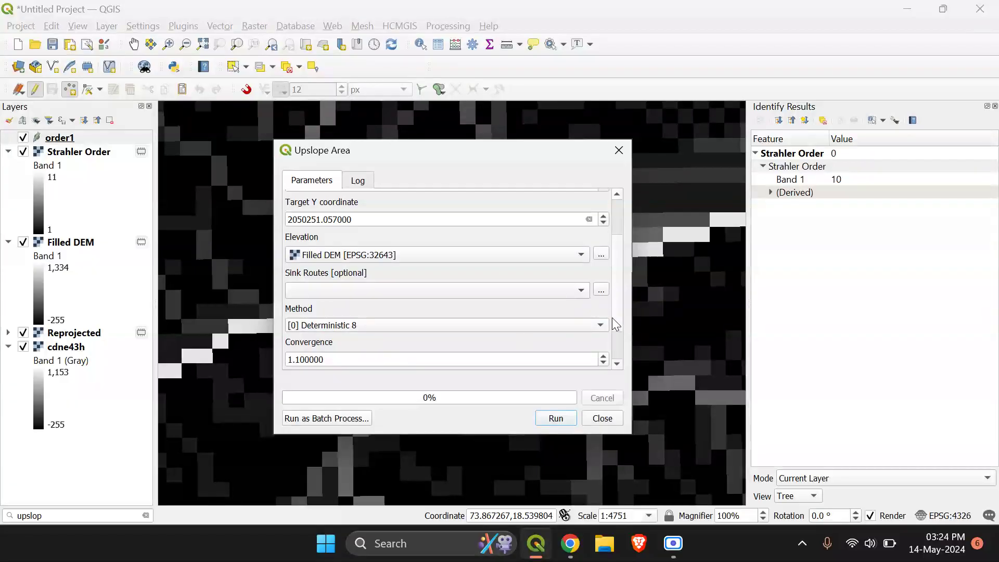
Run the Upslope Area algorithm with output to a temporary file, and close its dialog and the Identify Results panel.
{"action": "scroll", "coordinate": [619, 338], "scroll_direction": "down", "scroll_amount": 2}
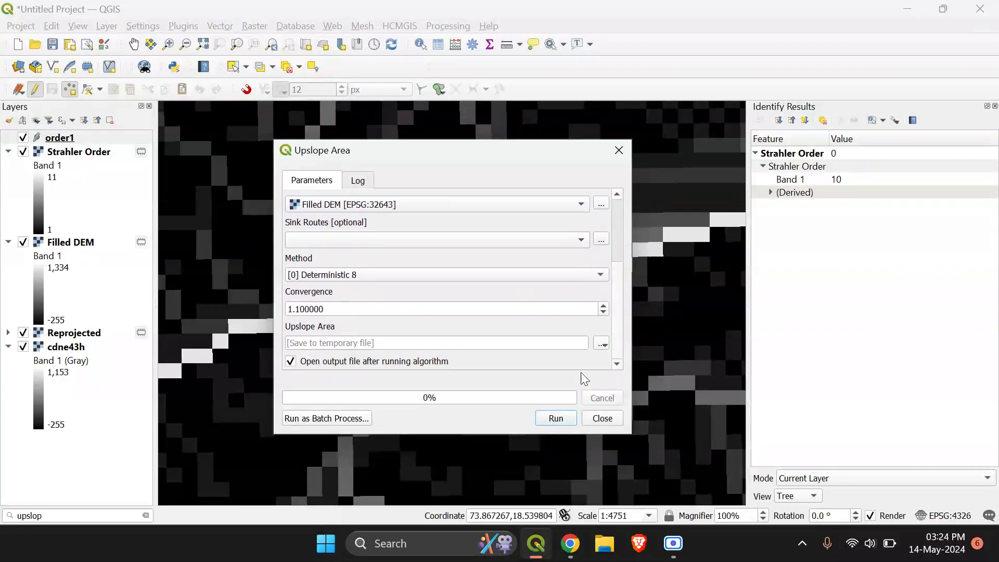
{"action": "left_click", "coordinate": [601, 344]}
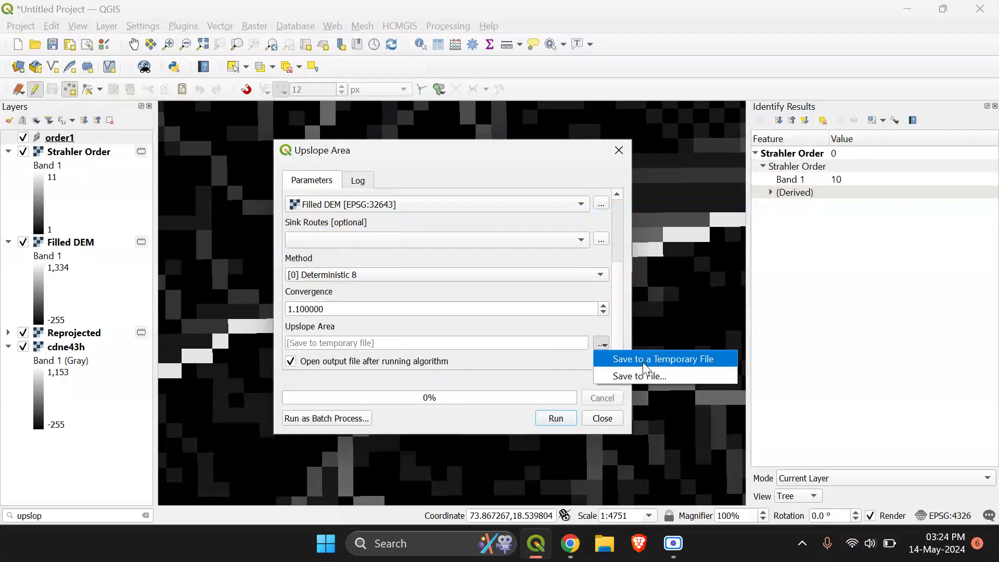
{"action": "left_click", "coordinate": [657, 358]}
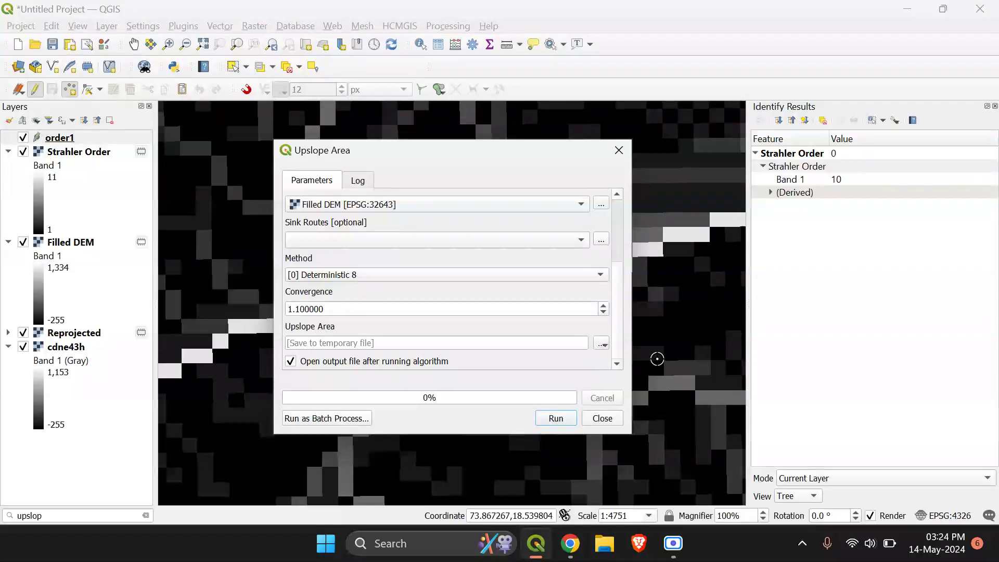
{"action": "left_click", "coordinate": [556, 418]}
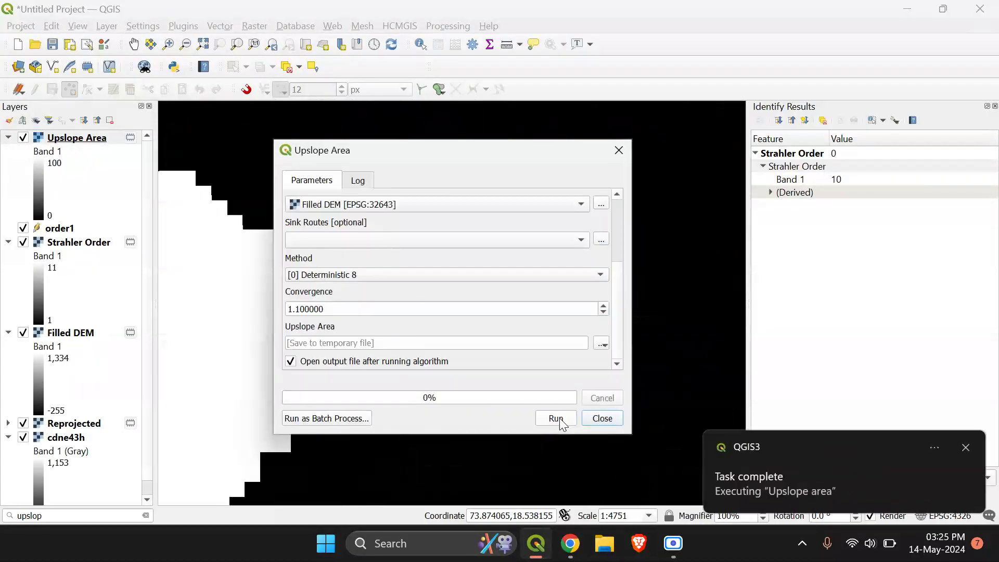
{"action": "left_click", "coordinate": [602, 418]}
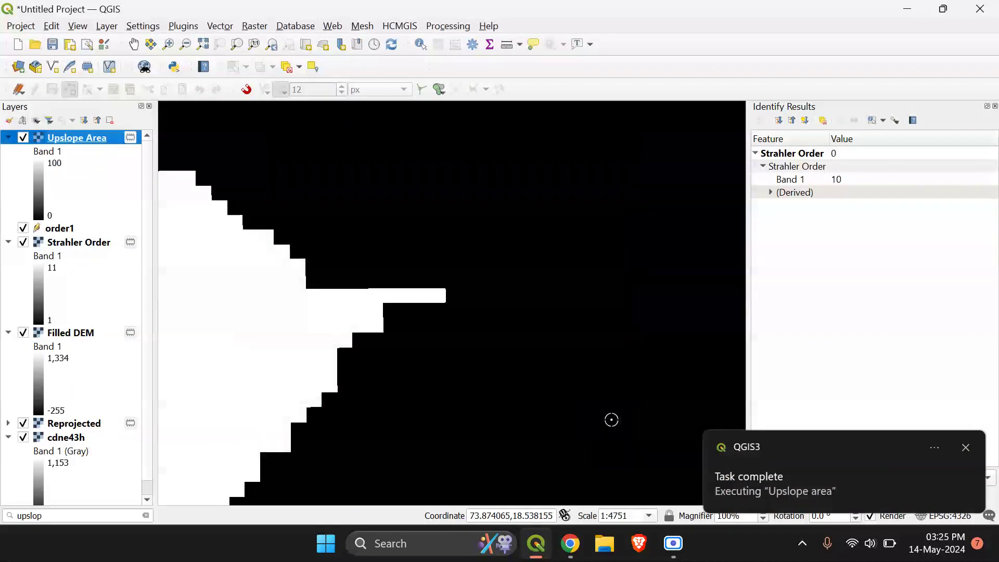
{"action": "left_click", "coordinate": [994, 106]}
{"action": "left_click", "coordinate": [236, 46]}
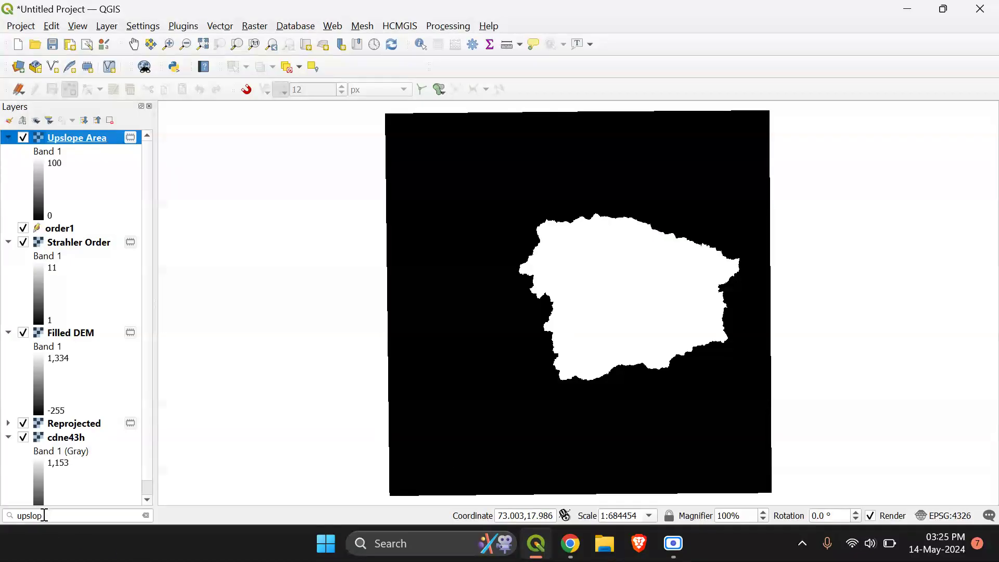
Find the Polygonize (raster to vector) processing algorithm and open it.
{"action": "left_click", "coordinate": [45, 515]}
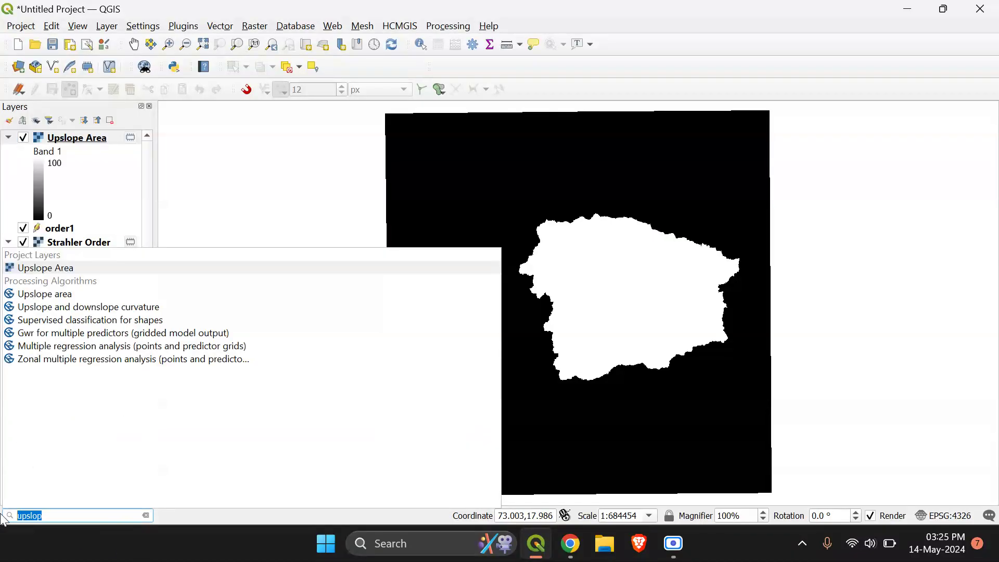
{"action": "key", "text": "BackSpace"}
{"action": "type", "text": "raster"}
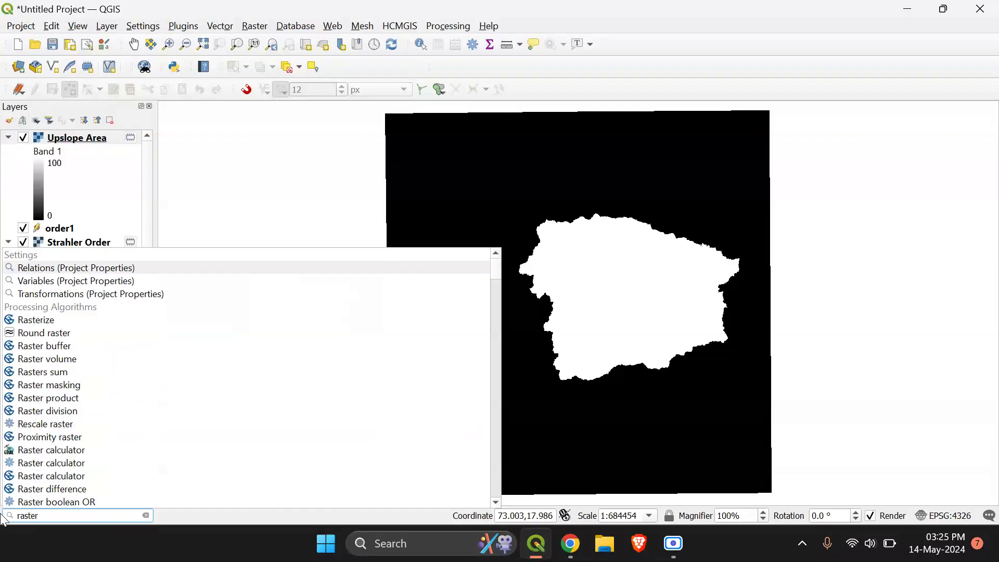
{"action": "type", "text": " to v"}
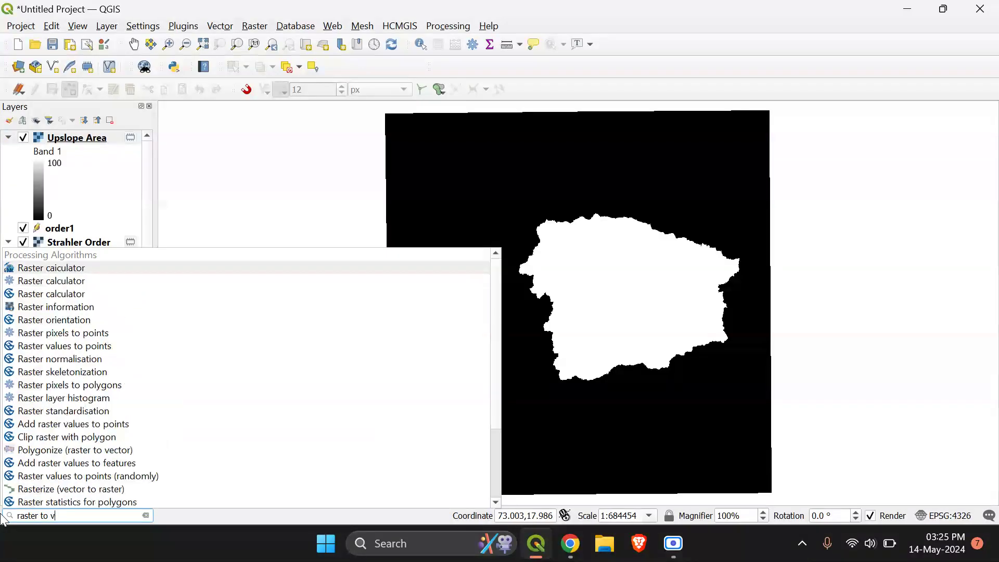
{"action": "type", "text": "ecto"}
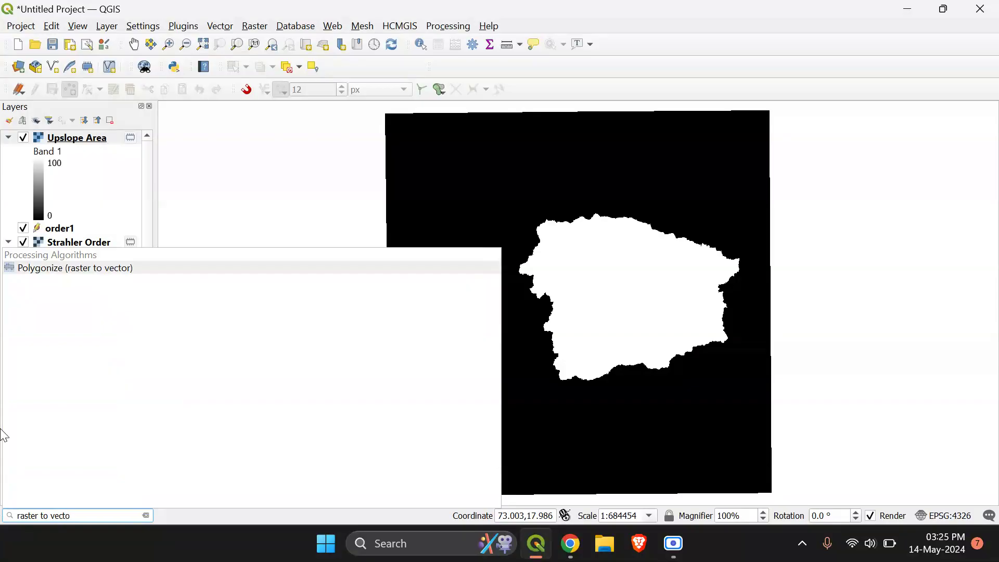
{"action": "left_click", "coordinate": [58, 268]}
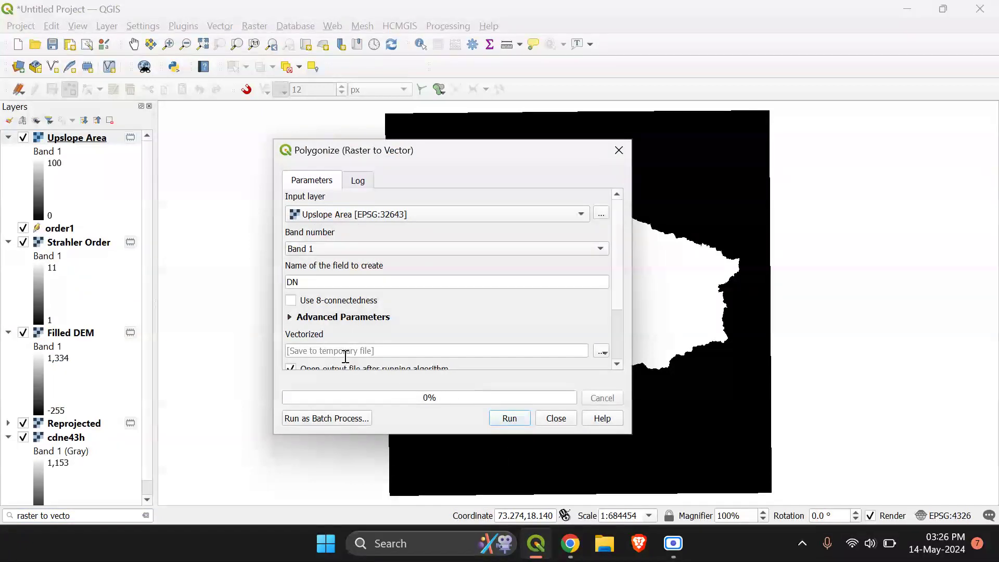
Polygonize Band 1 of the Upslope Area raster into a temporary vector file with the field DN, and close the dialog.
{"action": "left_click", "coordinate": [603, 353]}
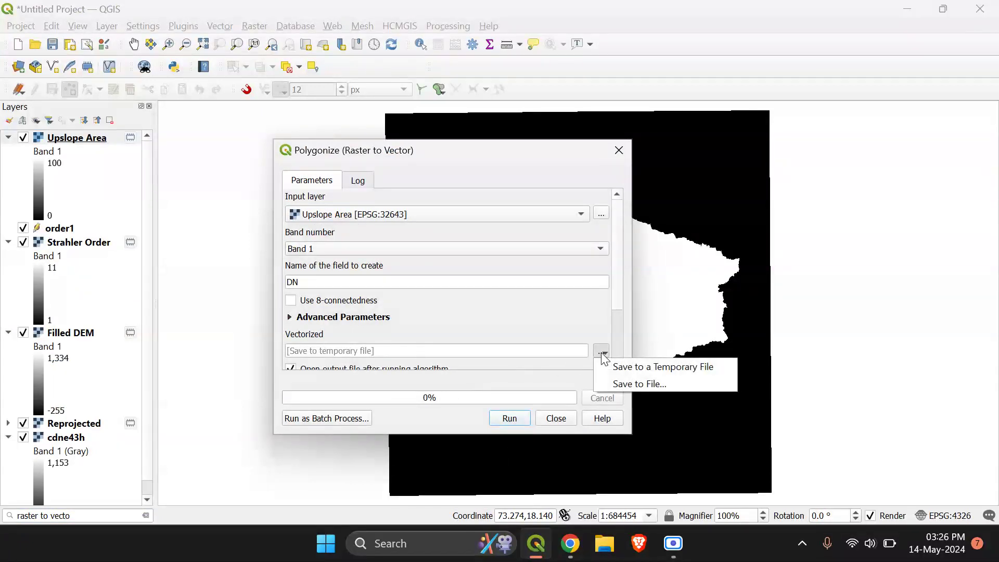
{"action": "left_click", "coordinate": [638, 369]}
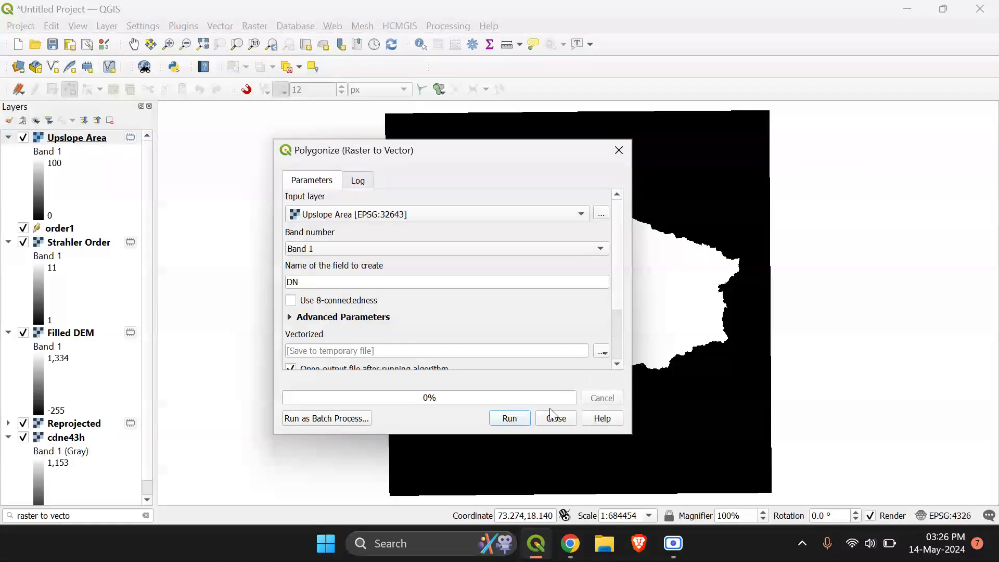
{"action": "left_click", "coordinate": [509, 419]}
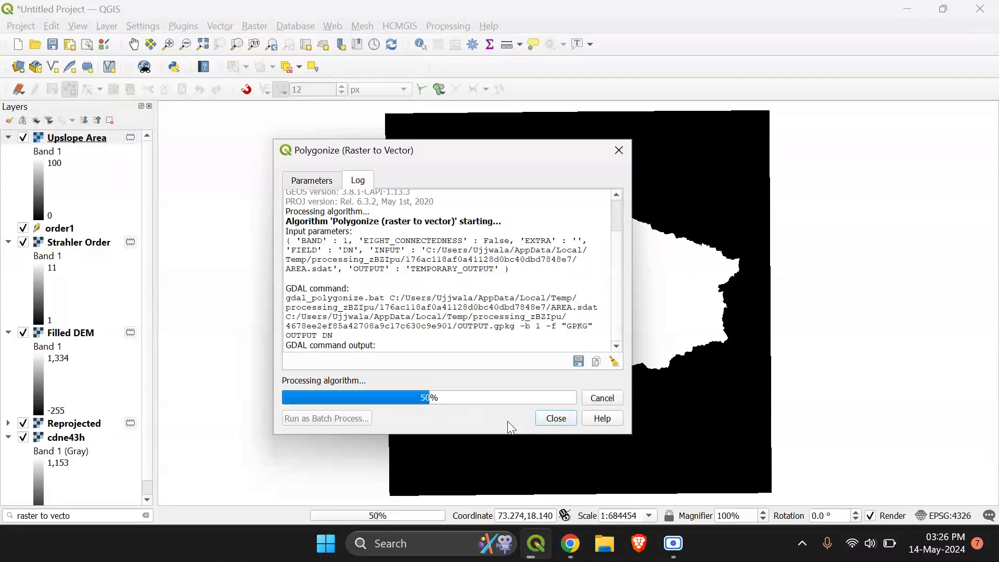
{"action": "left_click", "coordinate": [555, 418]}
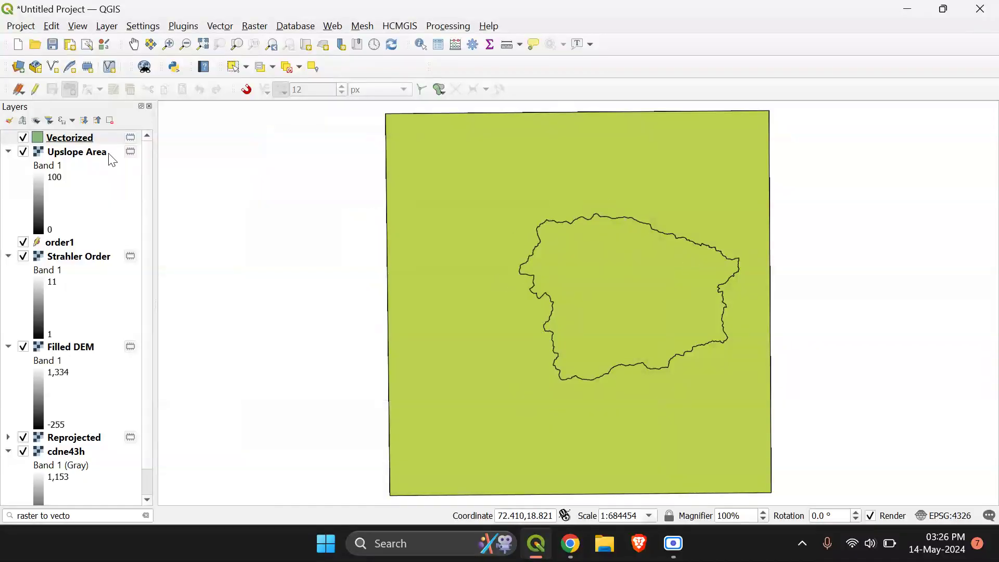
Enable editing on the Vectorized layer and open its attribute table, placing it clear of the watershed.
{"action": "left_click", "coordinate": [68, 141]}
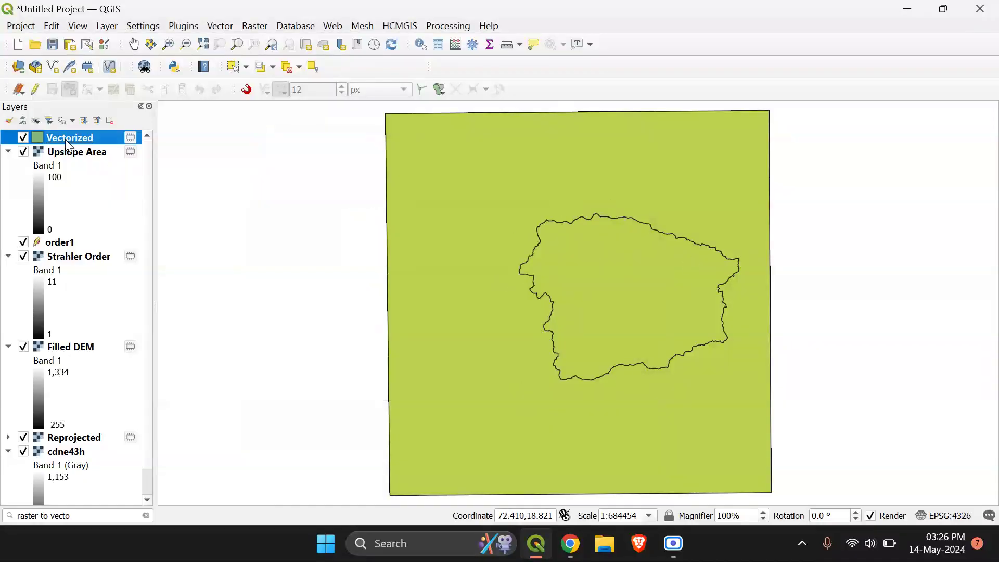
{"action": "right_click", "coordinate": [68, 145]}
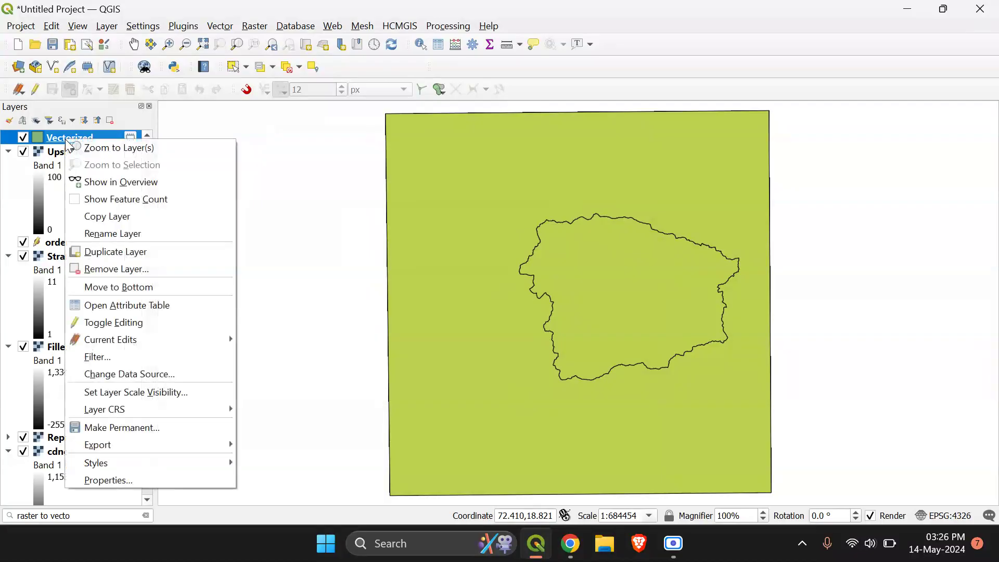
{"action": "left_click", "coordinate": [105, 322]}
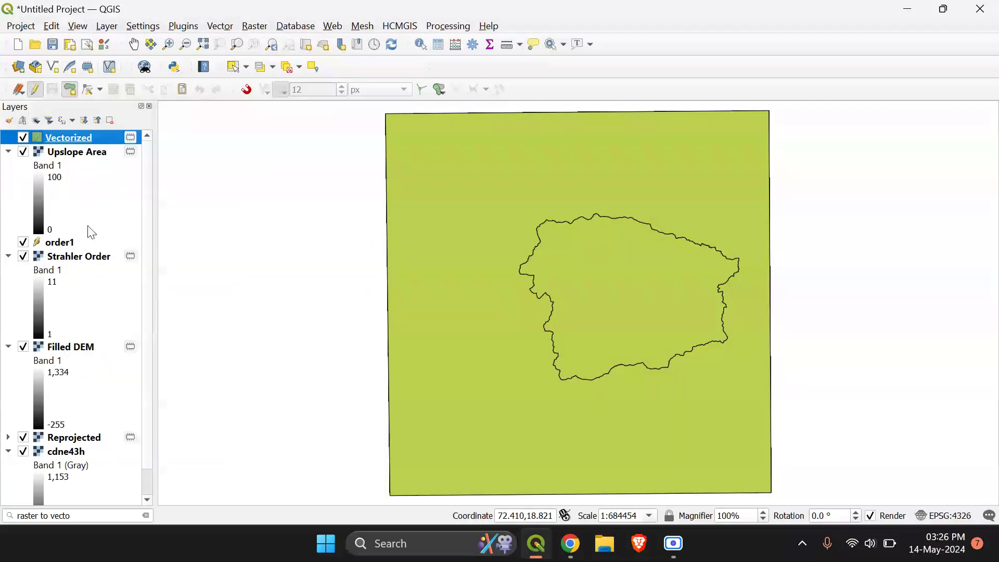
{"action": "right_click", "coordinate": [80, 140]}
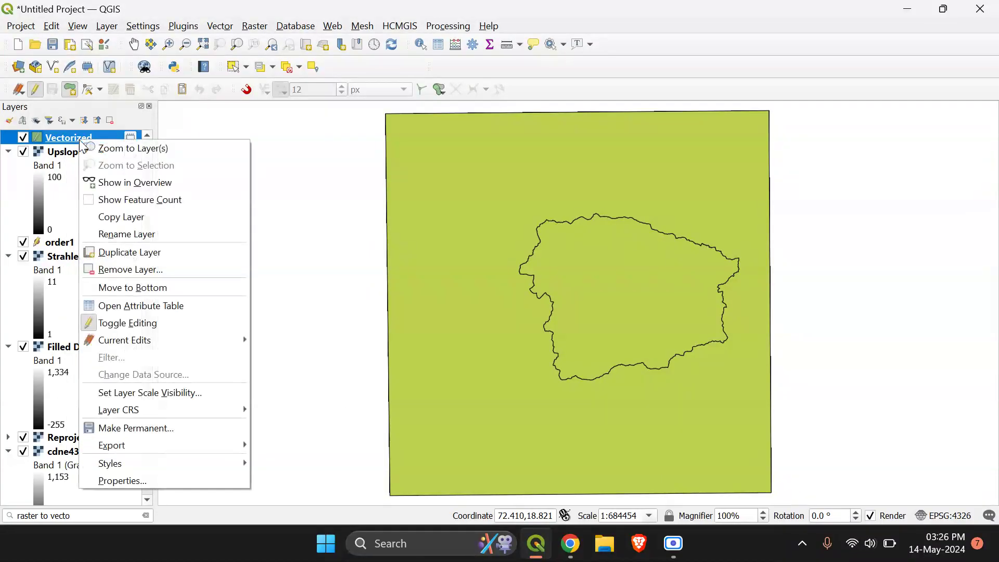
{"action": "left_click", "coordinate": [124, 306]}
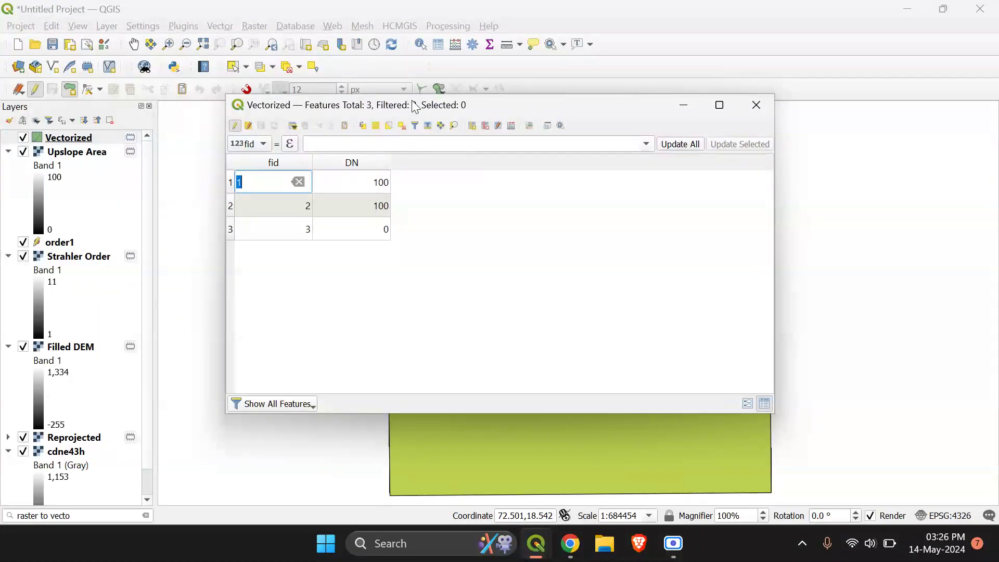
{"action": "left_click_drag", "start_coordinate": [415, 107], "coordinate": [297, 66]}
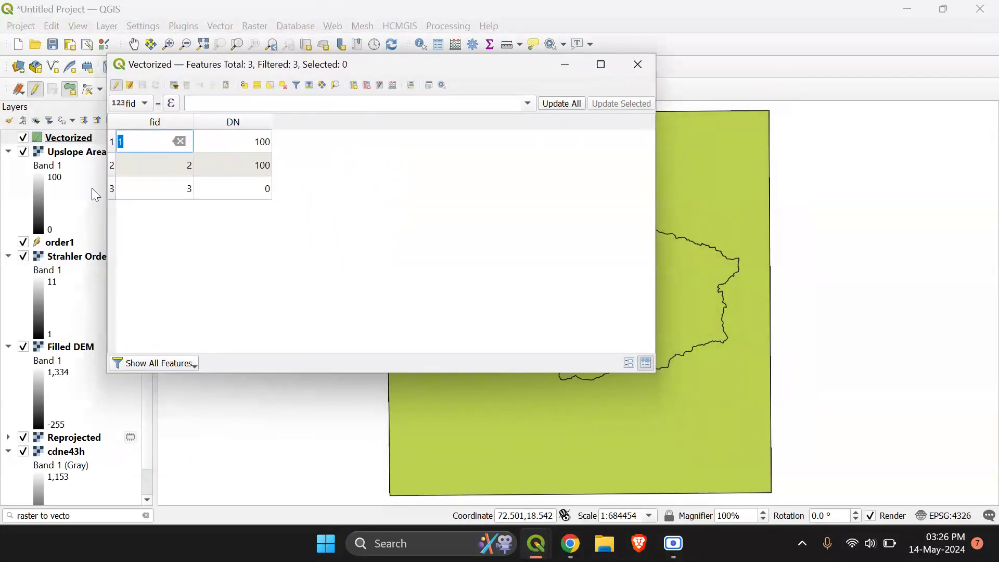
Check which polygon each table row represents and delete the background feature with fid 3 and DN 0.
{"action": "left_click", "coordinate": [112, 189]}
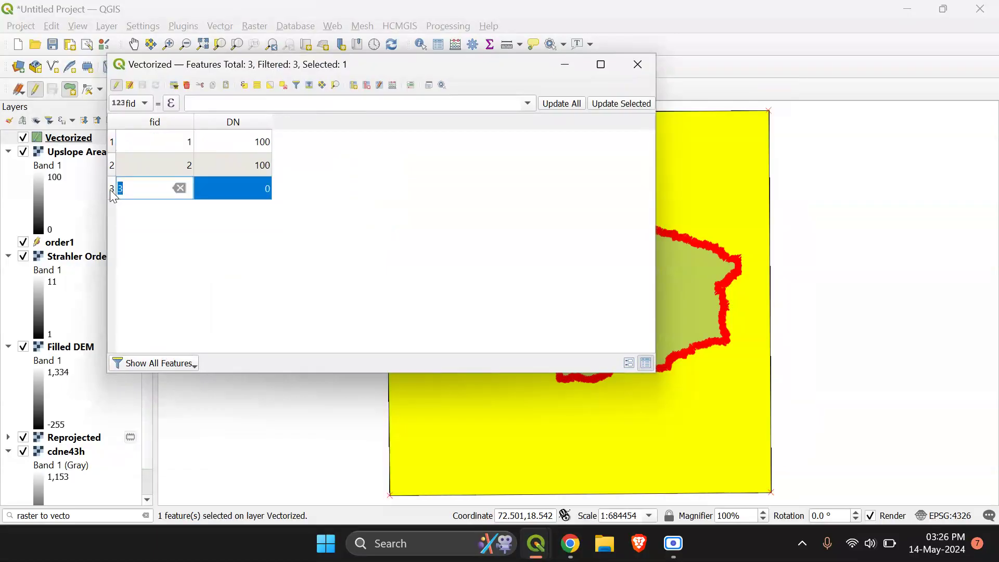
{"action": "left_click", "coordinate": [112, 167]}
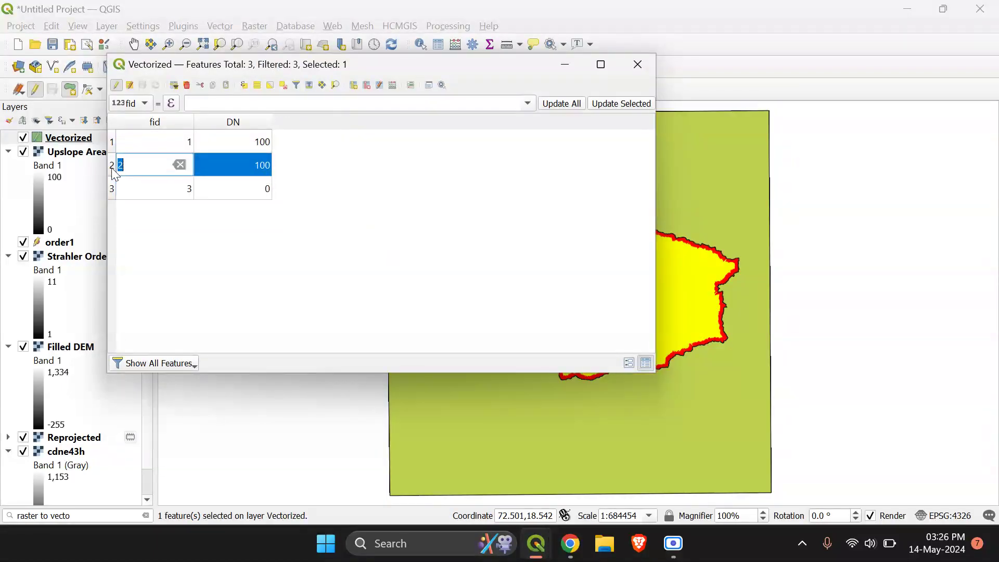
{"action": "left_click", "coordinate": [112, 143]}
{"action": "left_click", "coordinate": [113, 196]}
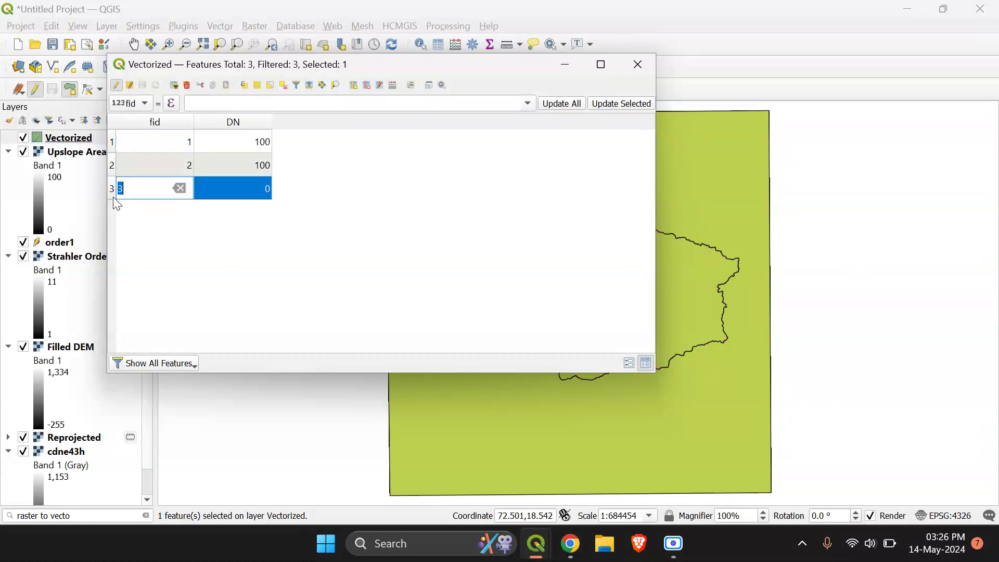
{"action": "left_click", "coordinate": [188, 87]}
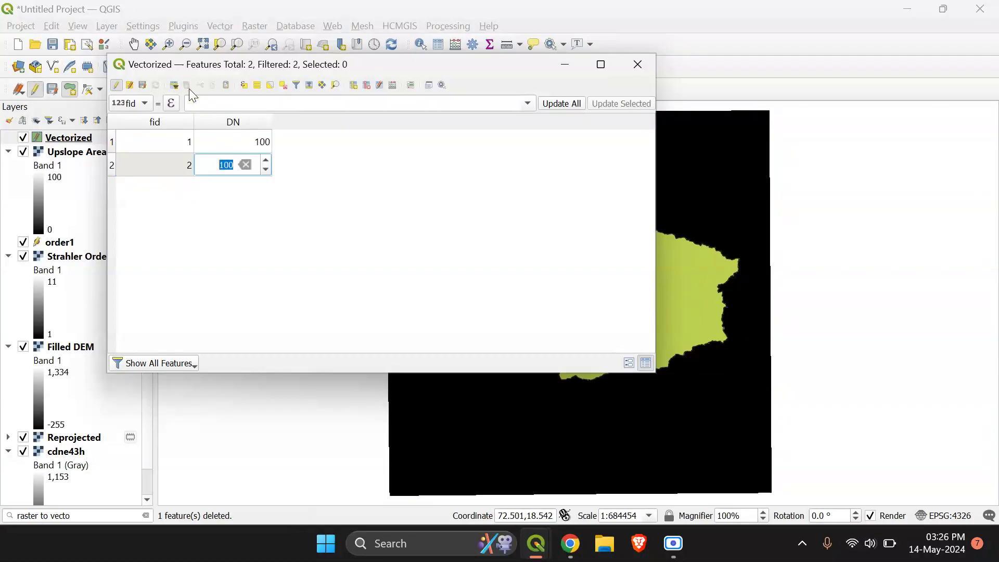
Save the edits to the Vectorized layer, end its editing session and close the attribute table.
{"action": "left_click", "coordinate": [143, 86]}
{"action": "left_click", "coordinate": [116, 86]}
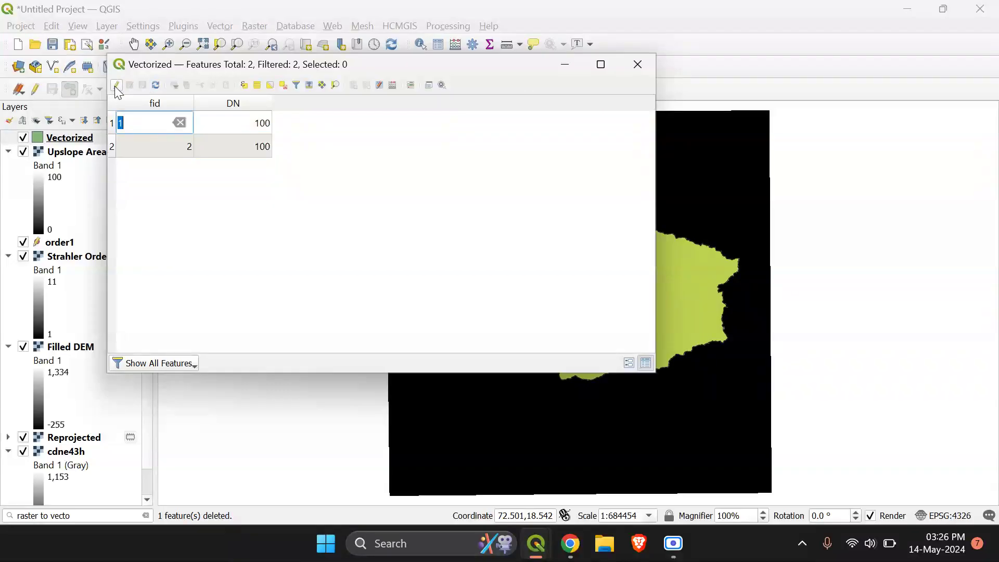
{"action": "left_click", "coordinate": [639, 66]}
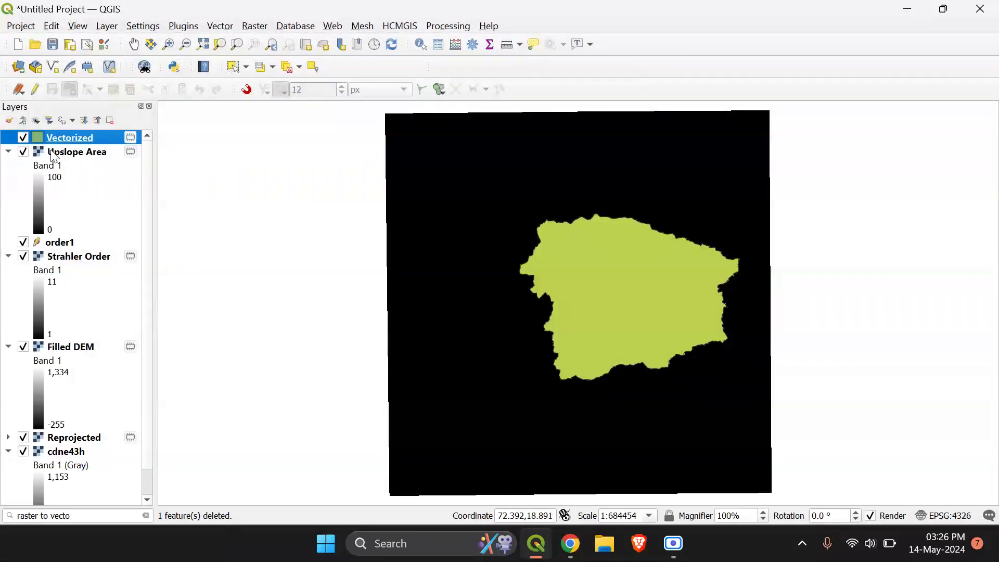
Hide the Upslope Area raster and apply the outline blue symbol to the Vectorized watershed polygon.
{"action": "left_click", "coordinate": [23, 152]}
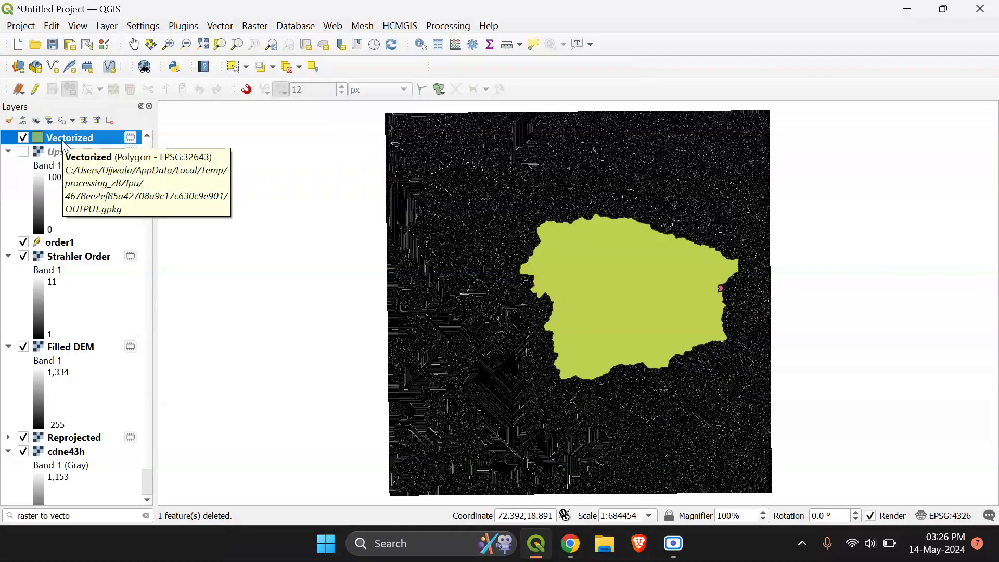
{"action": "right_click", "coordinate": [62, 138]}
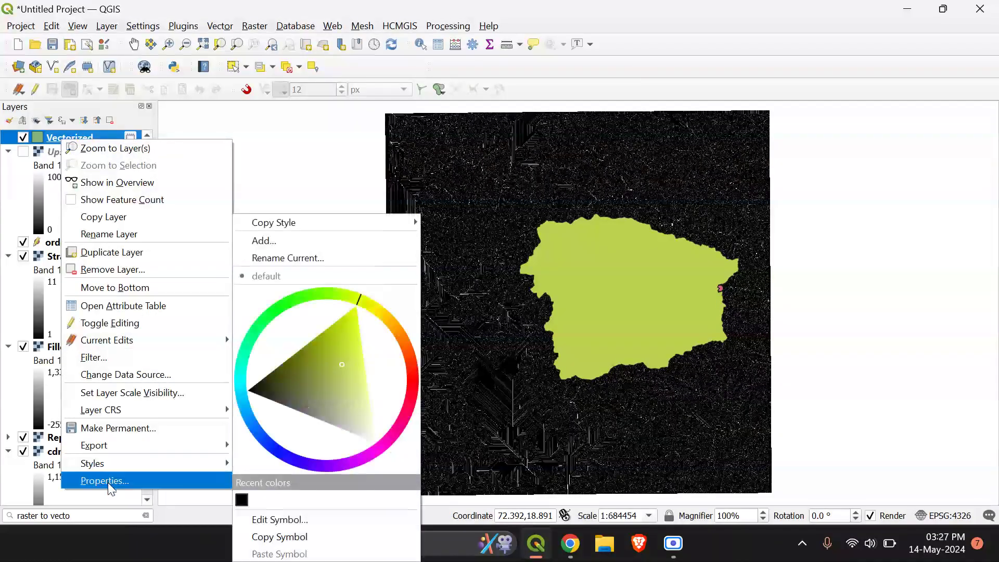
{"action": "left_click", "coordinate": [108, 481]}
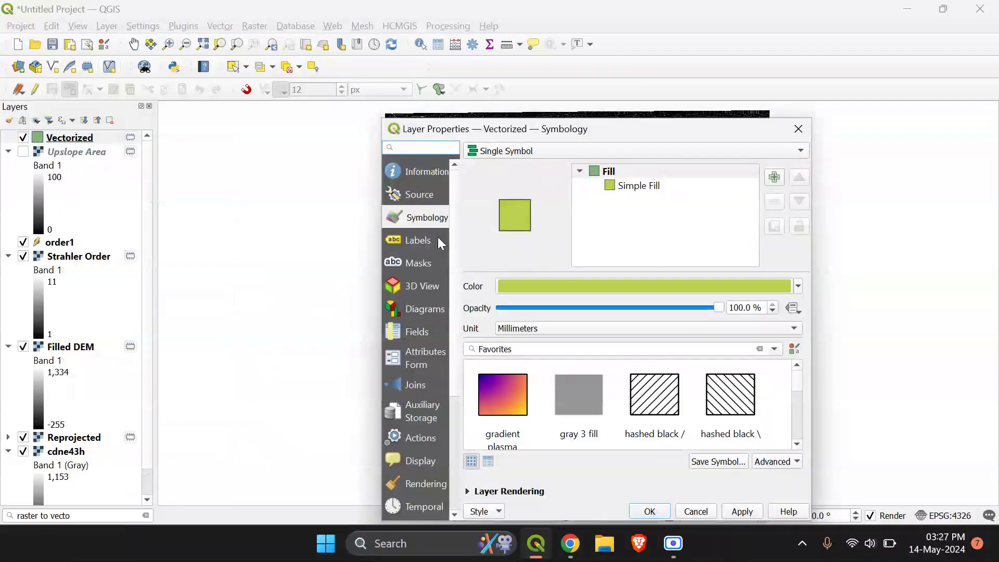
{"action": "left_click_drag", "start_coordinate": [791, 386], "coordinate": [792, 406]}
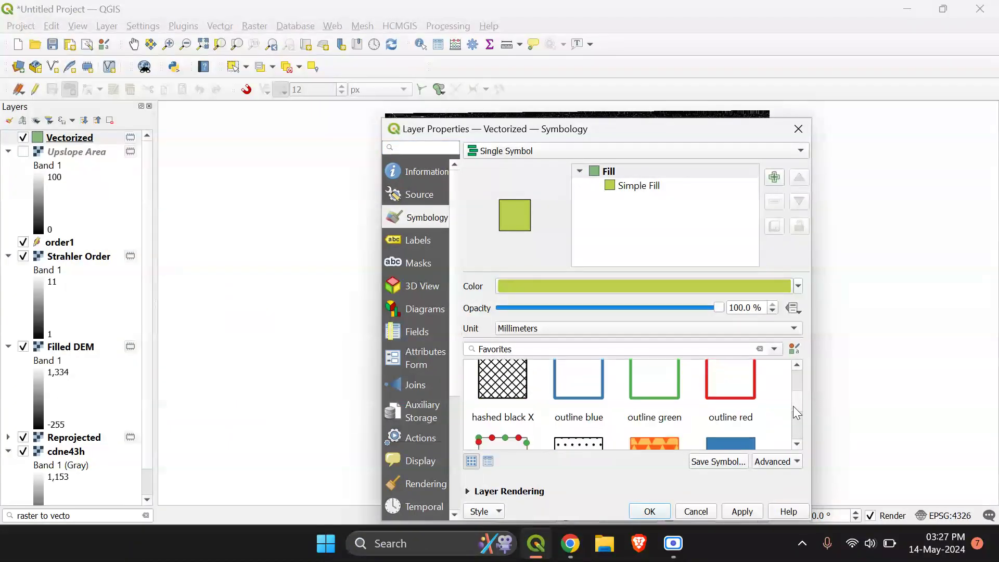
{"action": "left_click", "coordinate": [569, 399]}
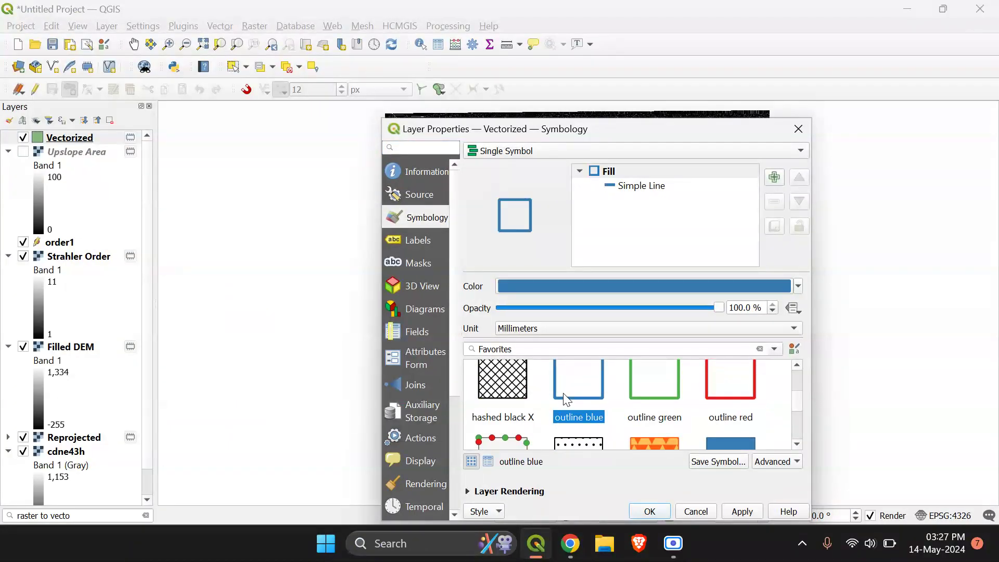
{"action": "left_click", "coordinate": [747, 514]}
{"action": "left_click", "coordinate": [649, 512]}
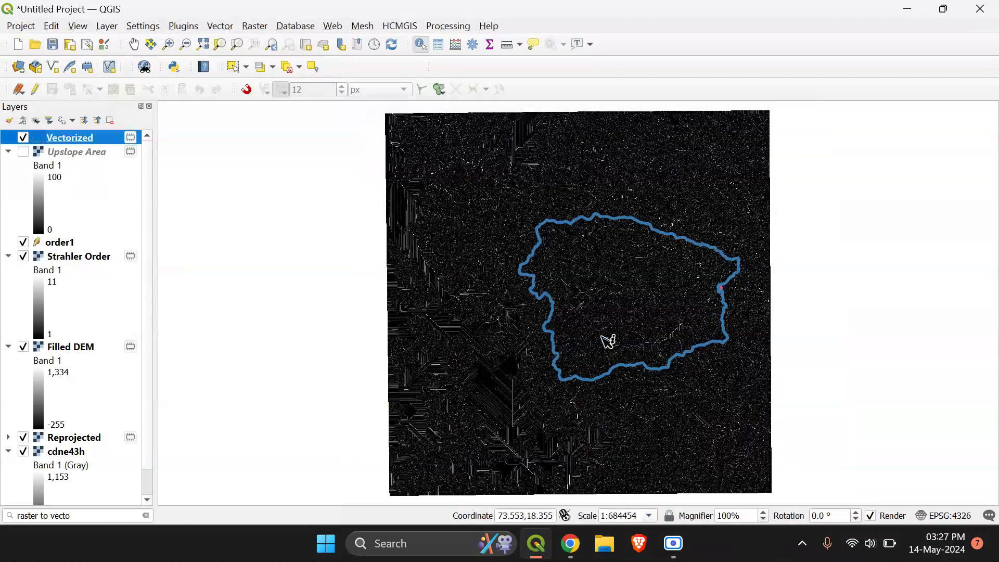
Zoom in on the outlined watershed to examine its boundary against the Strahler Order streams.
{"action": "left_click", "coordinate": [168, 44]}
{"action": "left_click_drag", "start_coordinate": [552, 219], "coordinate": [726, 347]}
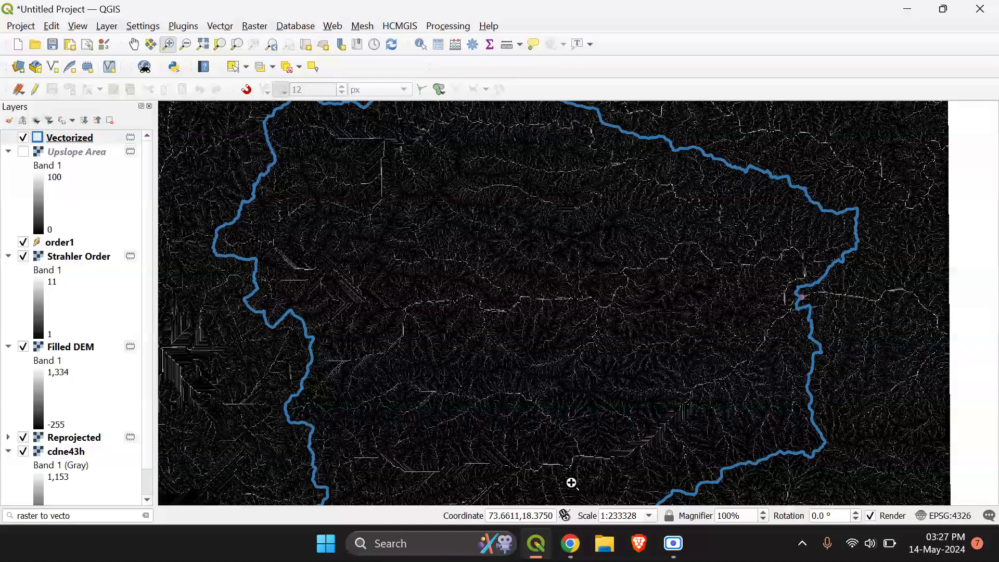
{"action": "mouse_move", "coordinate": [673, 543]}
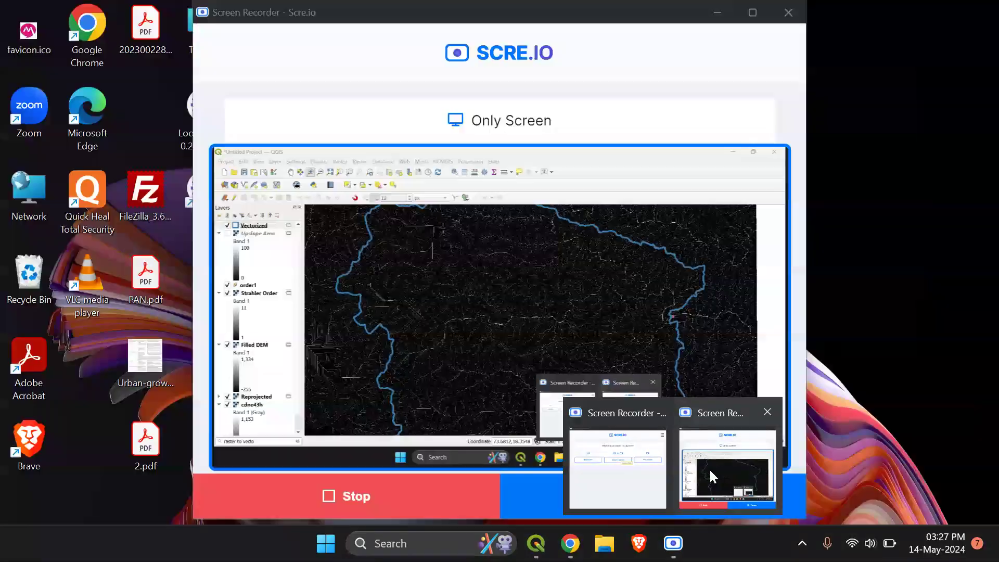